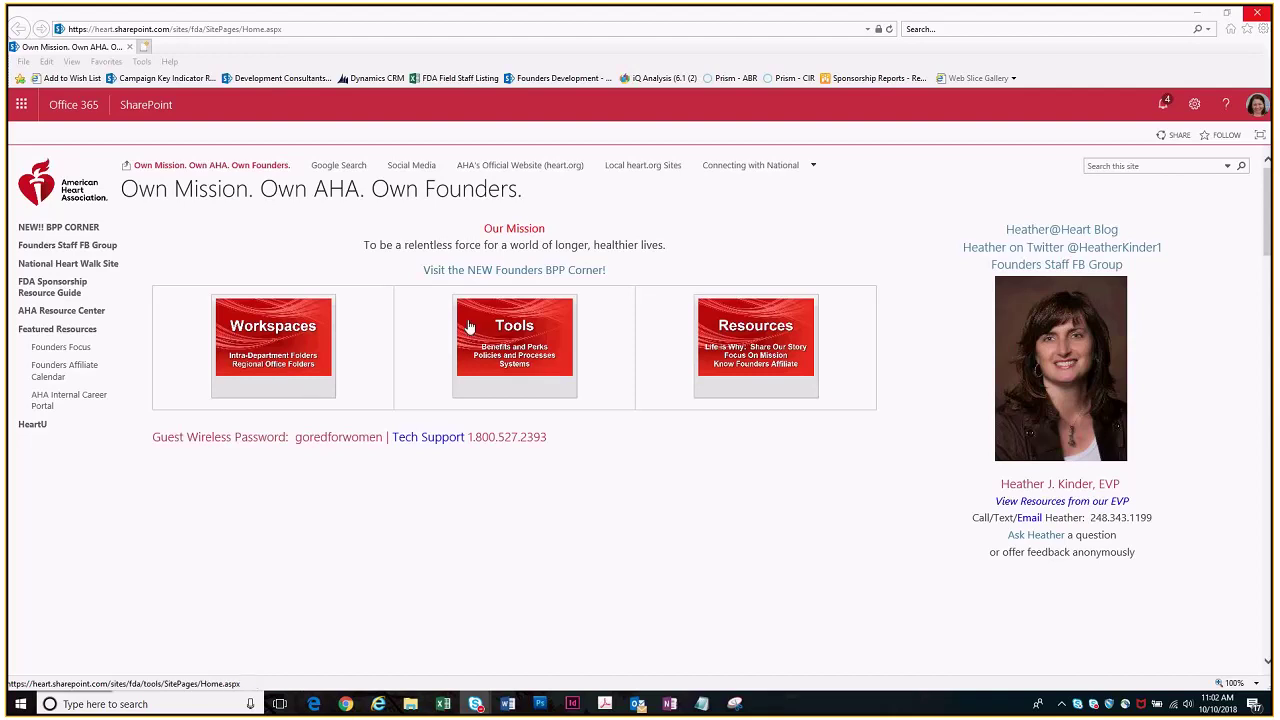
- Go from Workspaces to the Development site and open its Greater Giving document library
{"action": "left_click", "coordinate": [265, 335]}
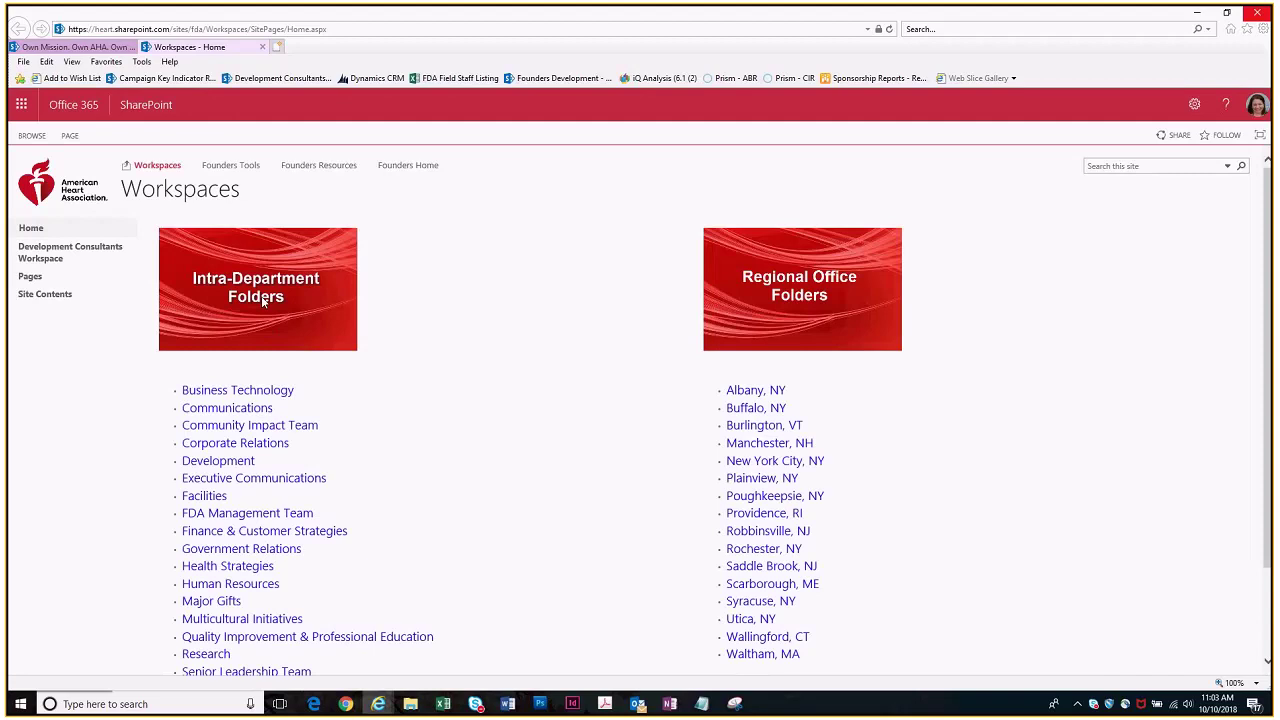
{"action": "left_click", "coordinate": [231, 461]}
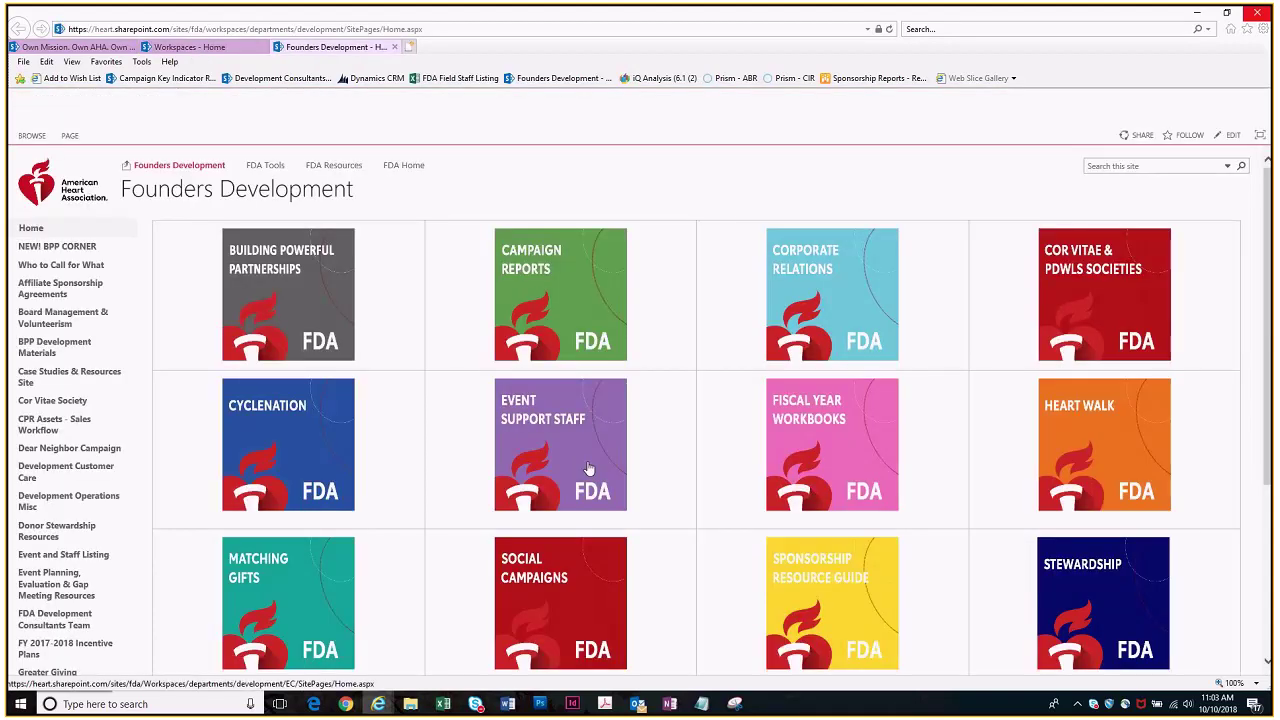
{"action": "scroll", "coordinate": [451, 466], "scroll_direction": "down", "scroll_amount": 3}
{"action": "scroll", "coordinate": [354, 453], "scroll_direction": "down", "scroll_amount": 2}
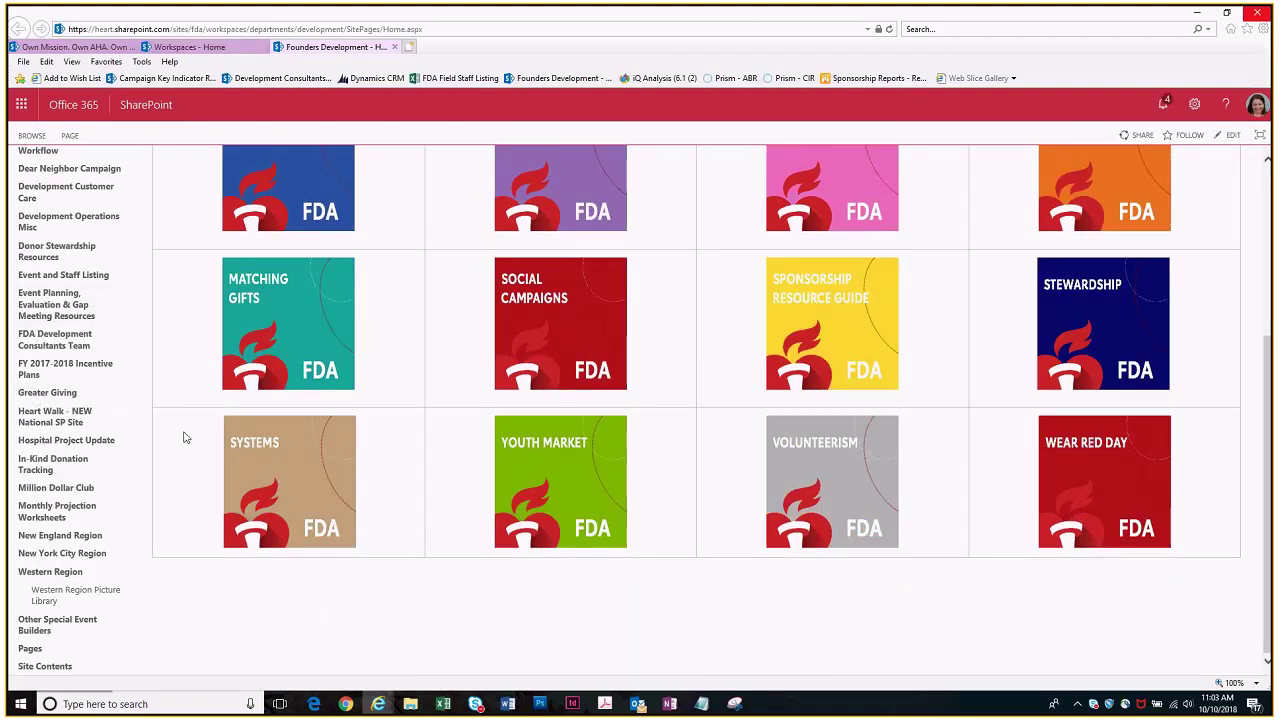
{"action": "left_click", "coordinate": [34, 394]}
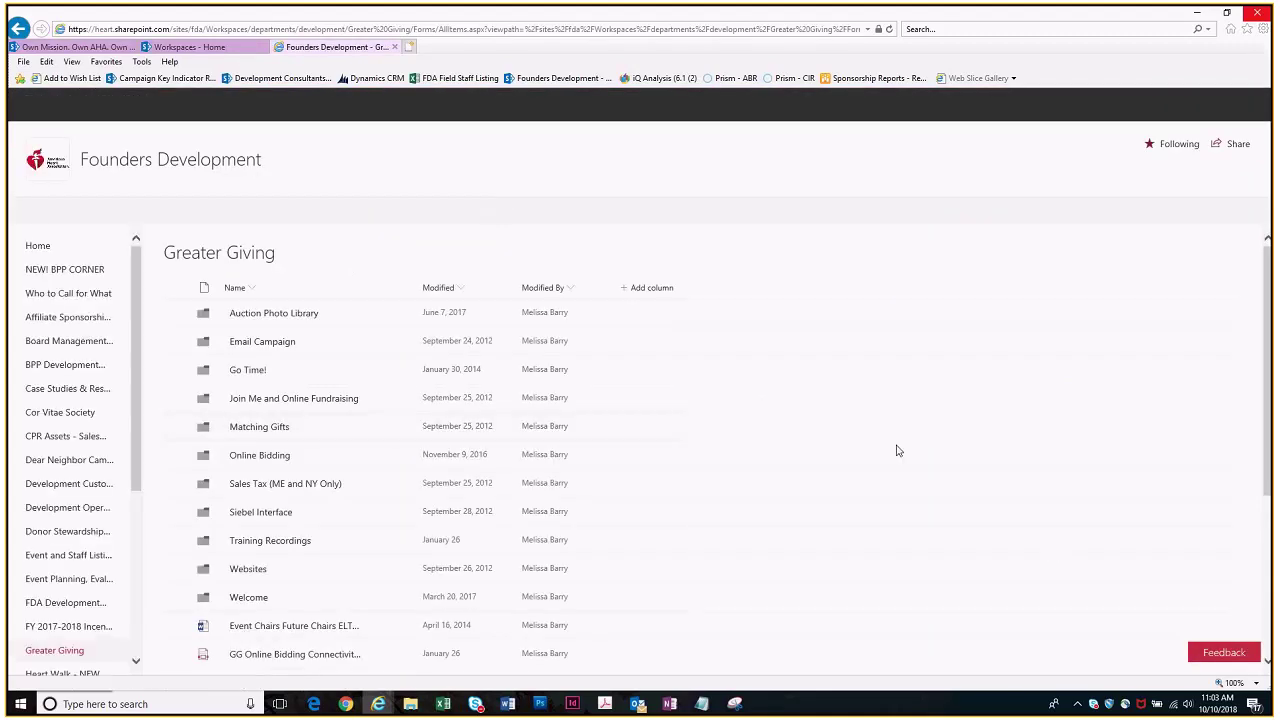
{"action": "scroll", "coordinate": [830, 458], "scroll_direction": "down", "scroll_amount": 1}
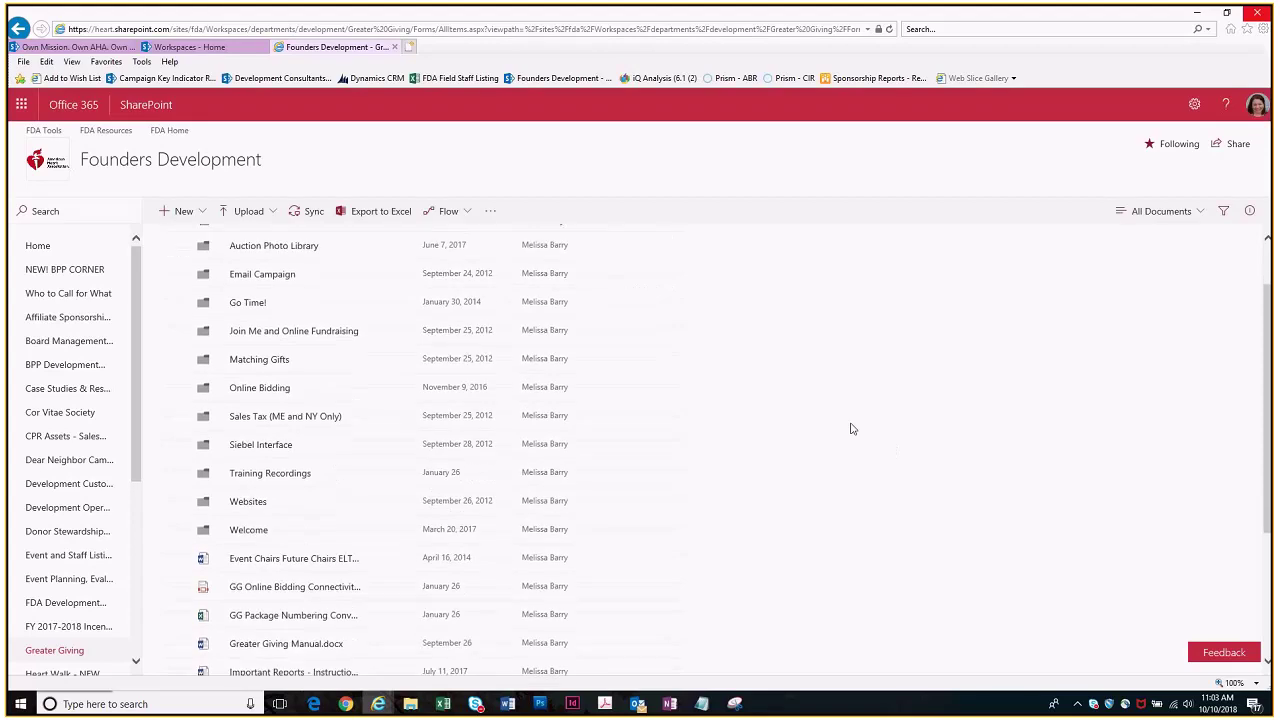
{"action": "scroll", "coordinate": [466, 289], "scroll_direction": "down", "scroll_amount": 1}
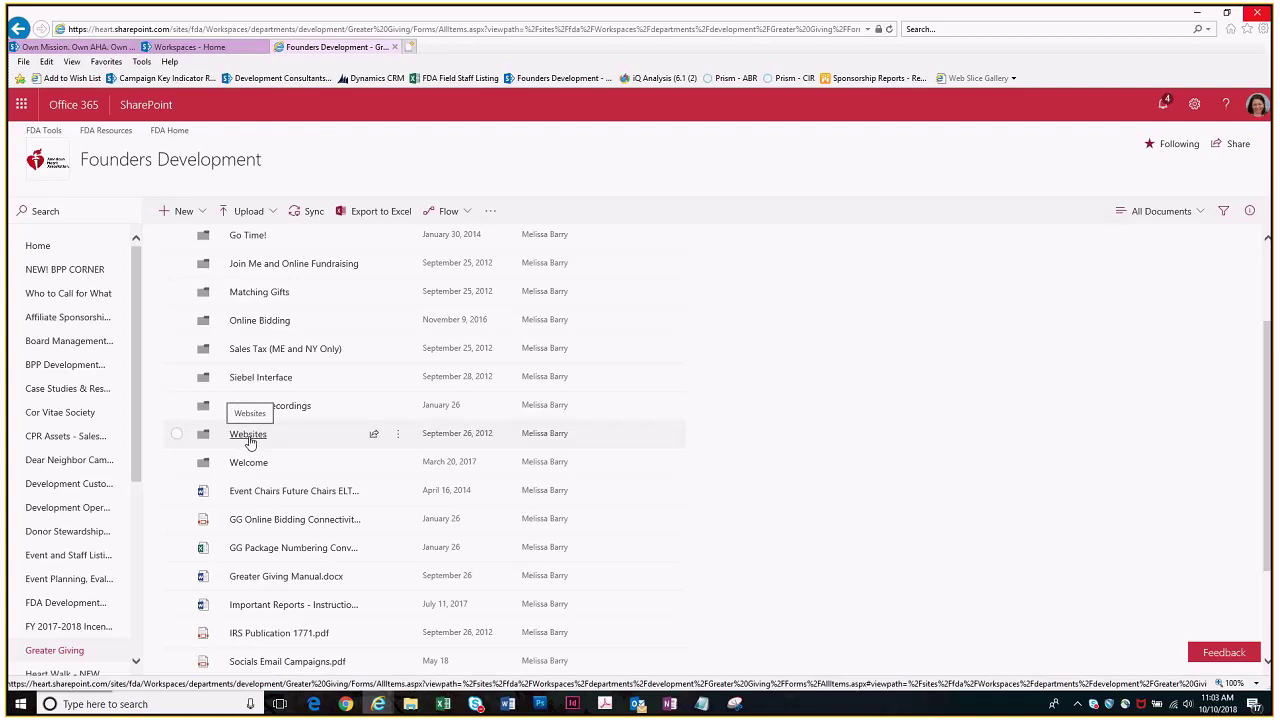
- Open the Websites folder and preview the OSE and Heart Ball website request files
{"action": "left_click", "coordinate": [248, 434]}
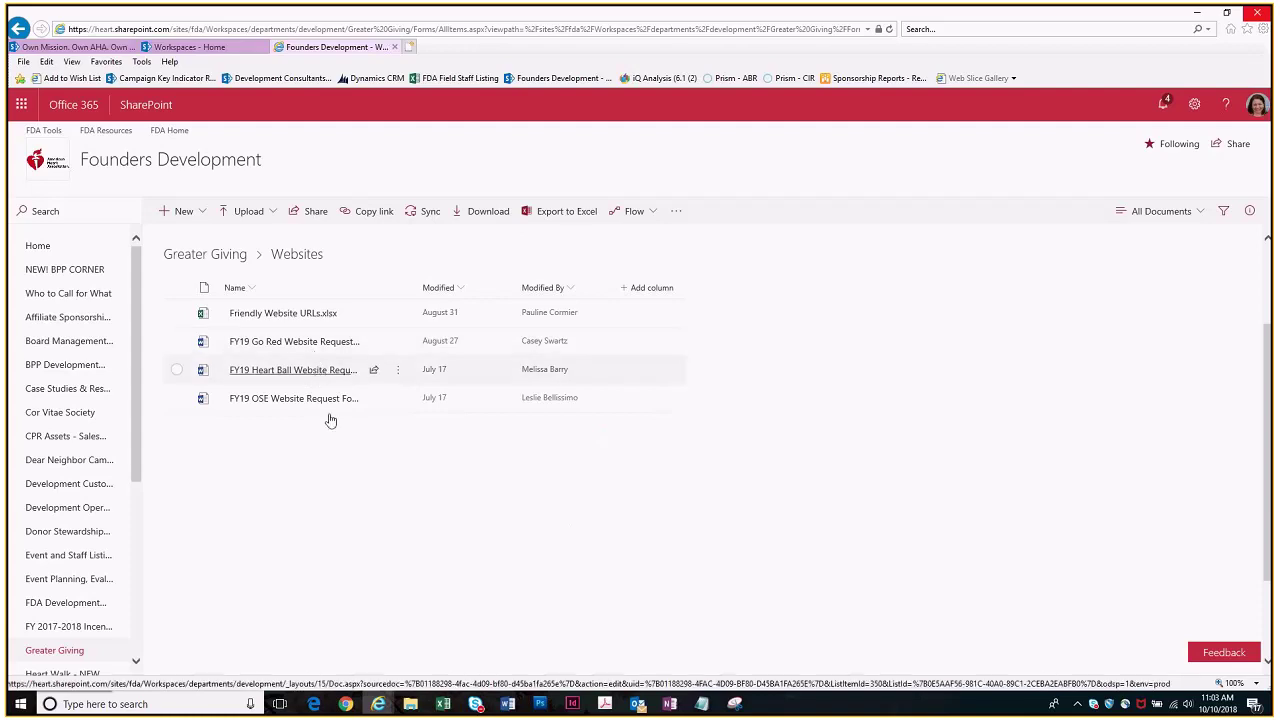
{"action": "mouse_move", "coordinate": [322, 403]}
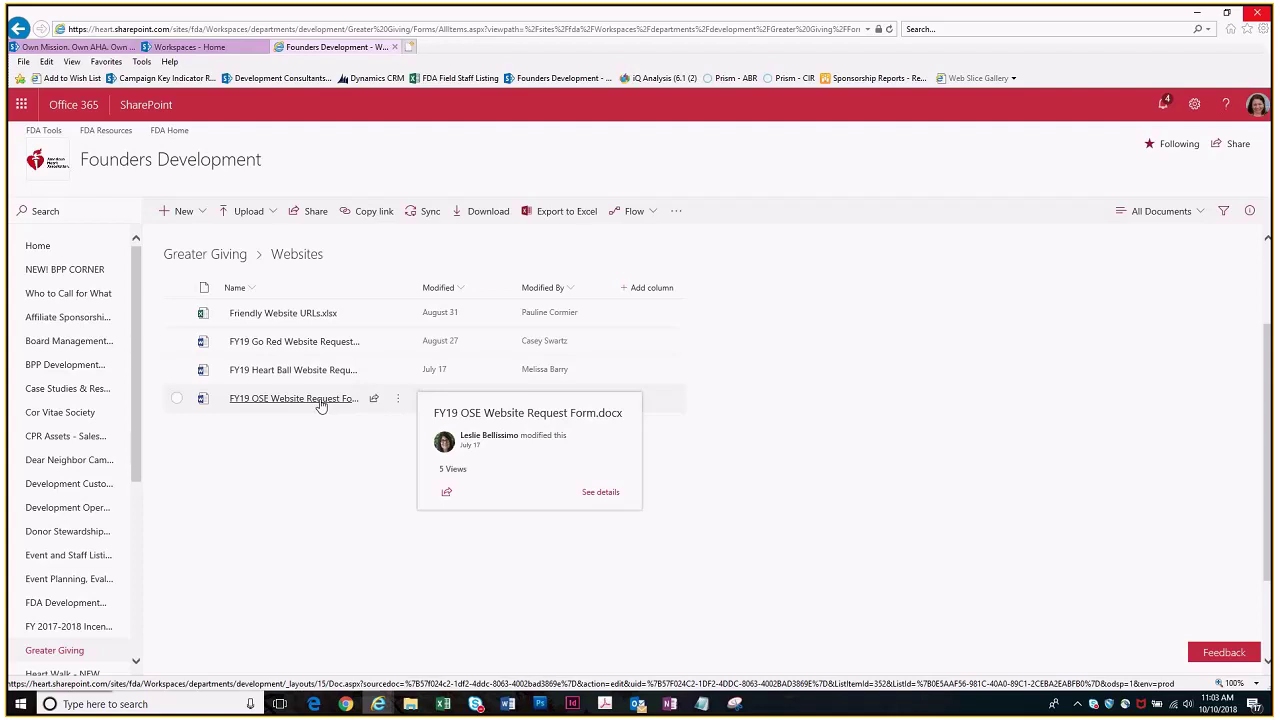
{"action": "mouse_move", "coordinate": [318, 372]}
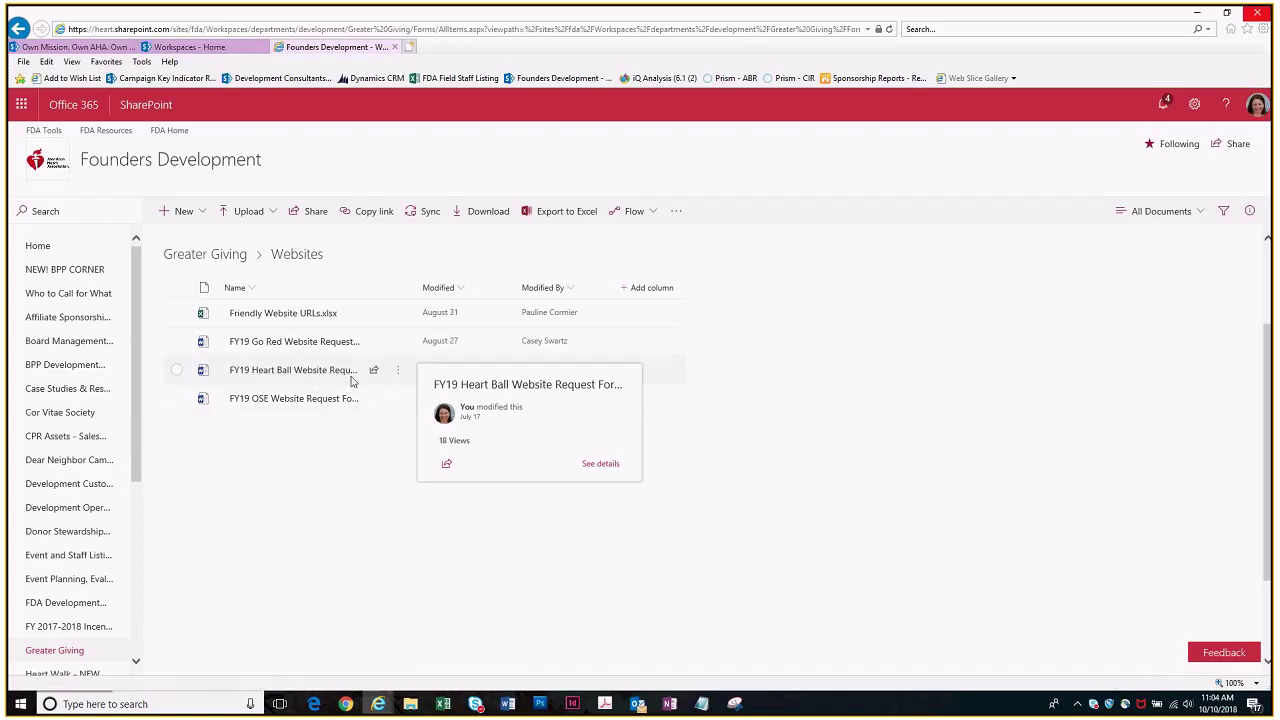
- Open the FY19 Heart Ball Website Request Form in Word Online and scroll through it and back
{"action": "left_click", "coordinate": [333, 373]}
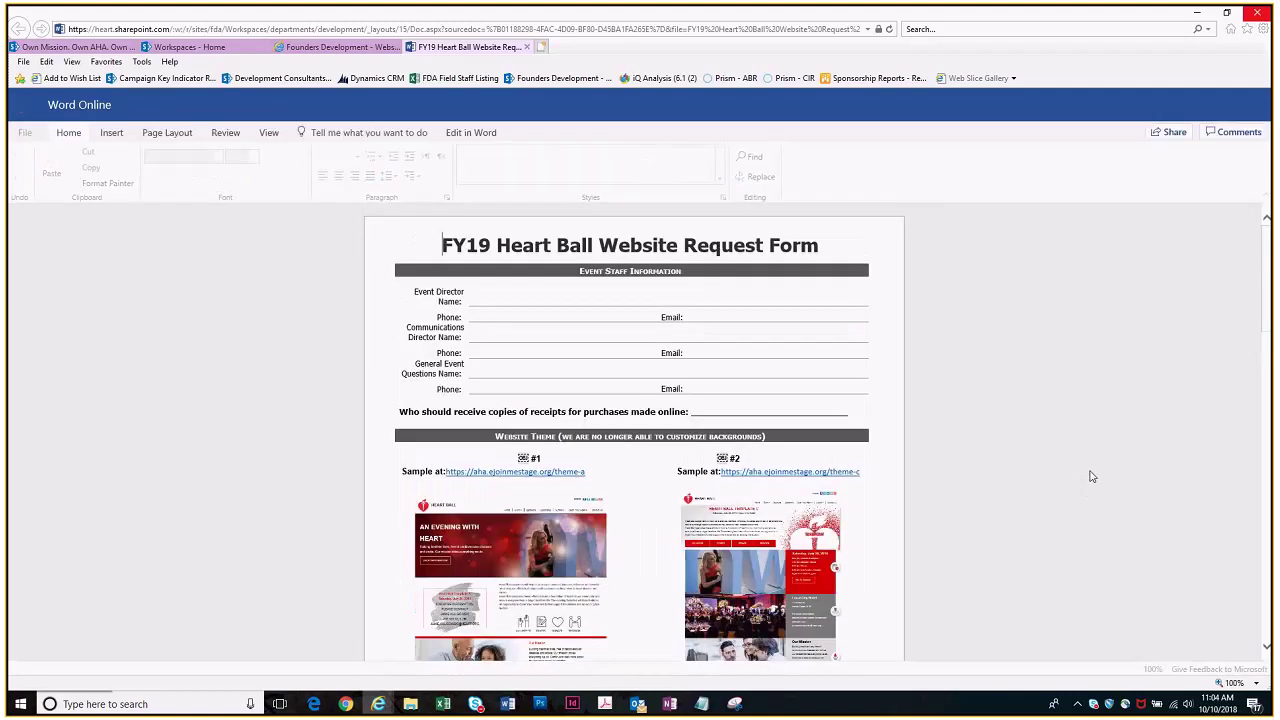
{"action": "scroll", "coordinate": [1092, 476], "scroll_direction": "down", "scroll_amount": 3}
{"action": "scroll", "coordinate": [1092, 476], "scroll_direction": "down", "scroll_amount": 8}
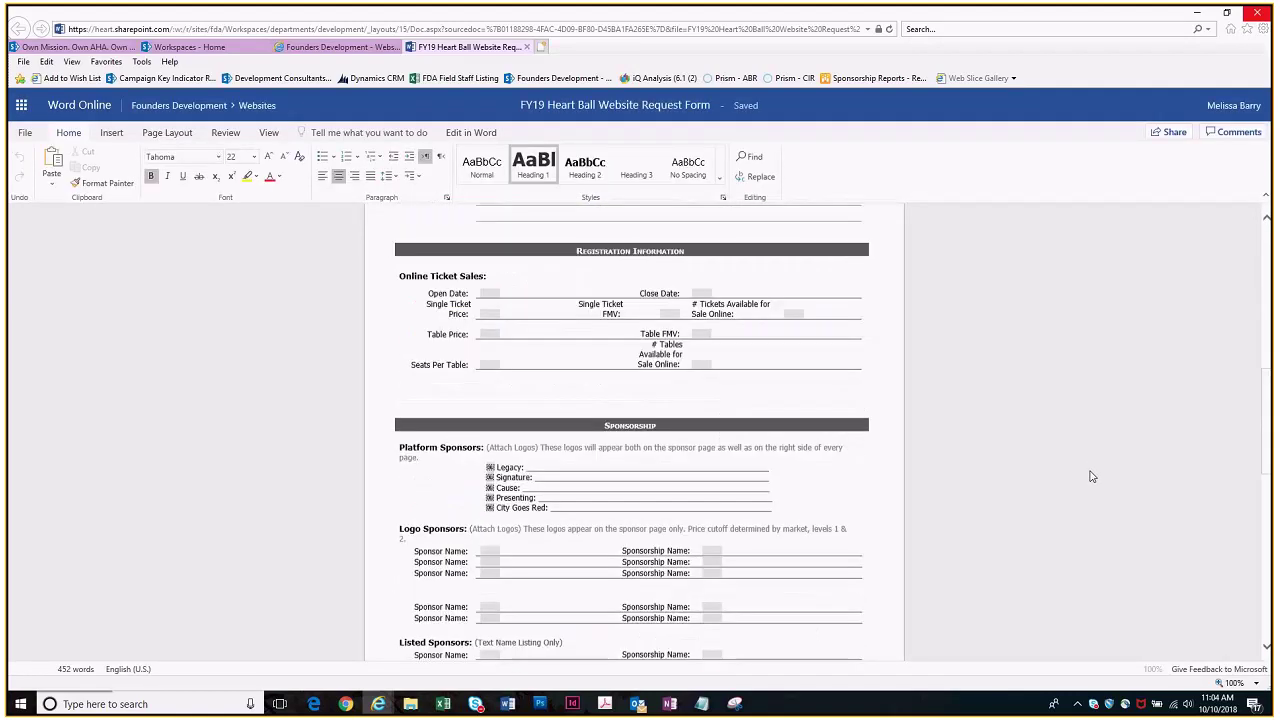
{"action": "scroll", "coordinate": [1092, 476], "scroll_direction": "down", "scroll_amount": 3}
{"action": "scroll", "coordinate": [1092, 476], "scroll_direction": "up", "scroll_amount": 3}
{"action": "scroll", "coordinate": [1092, 476], "scroll_direction": "up", "scroll_amount": 5}
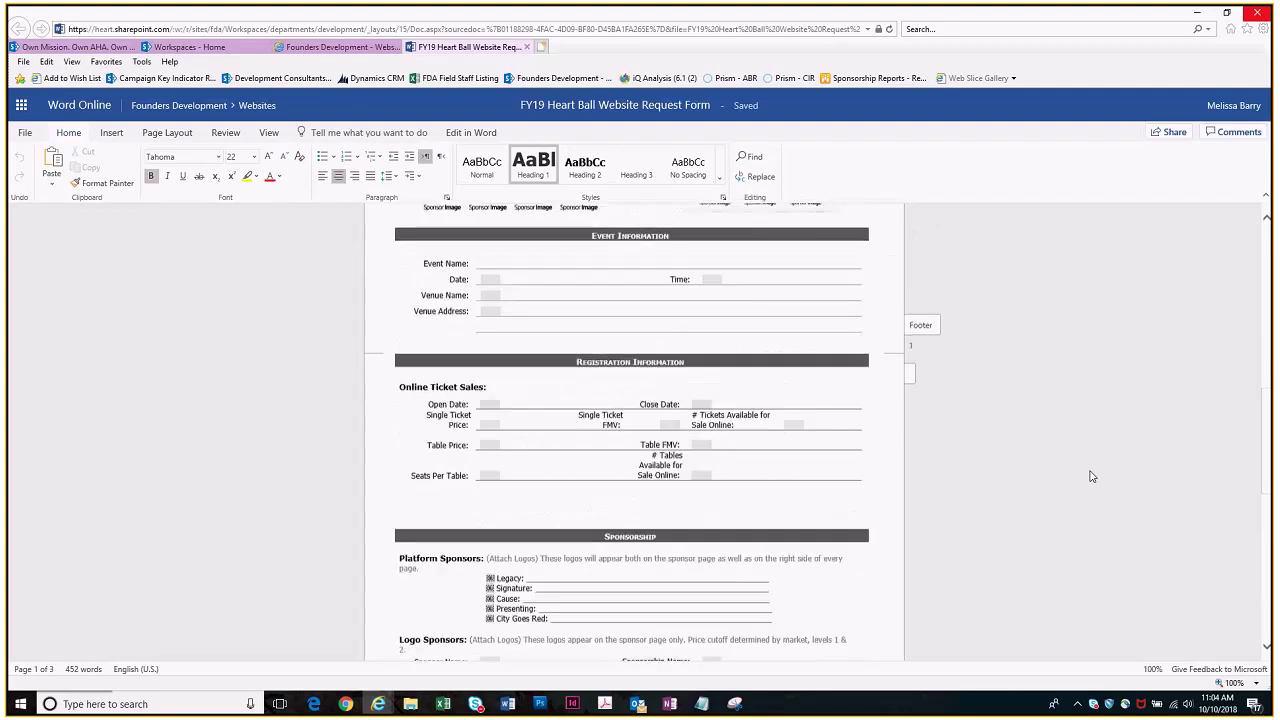
{"action": "scroll", "coordinate": [1092, 476], "scroll_direction": "up", "scroll_amount": 4}
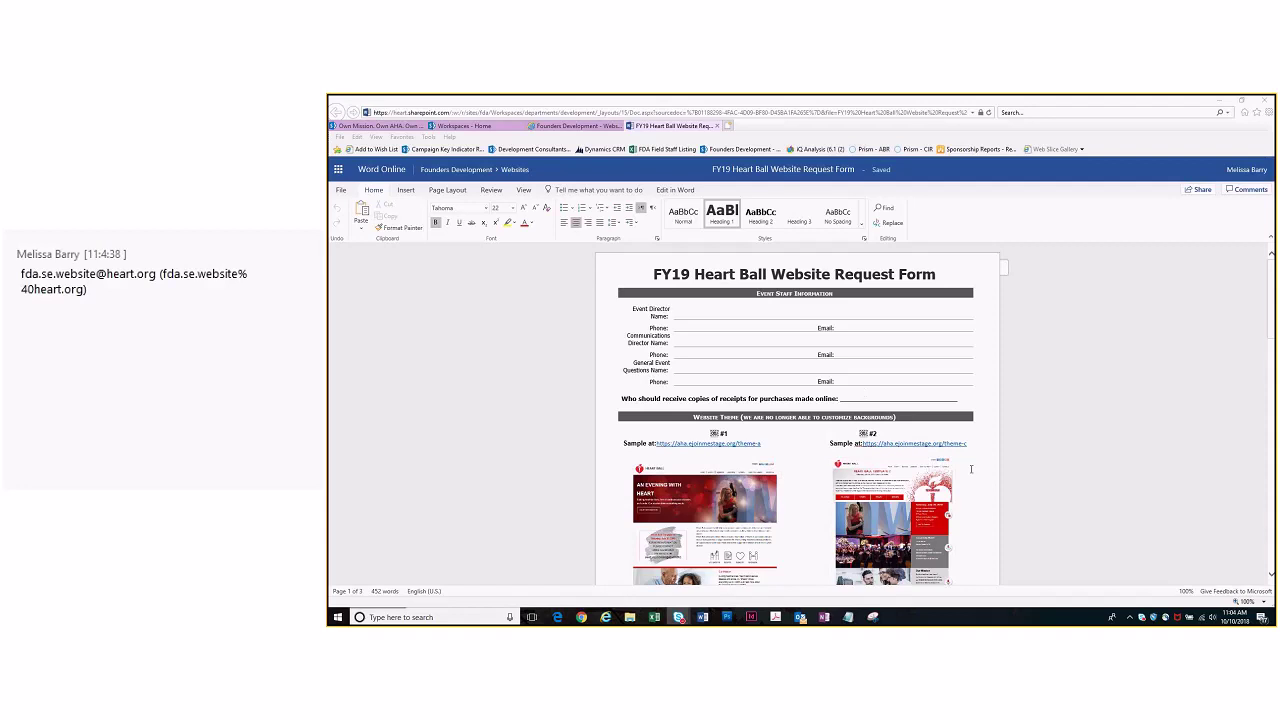
{"action": "left_click", "coordinate": [1102, 396]}
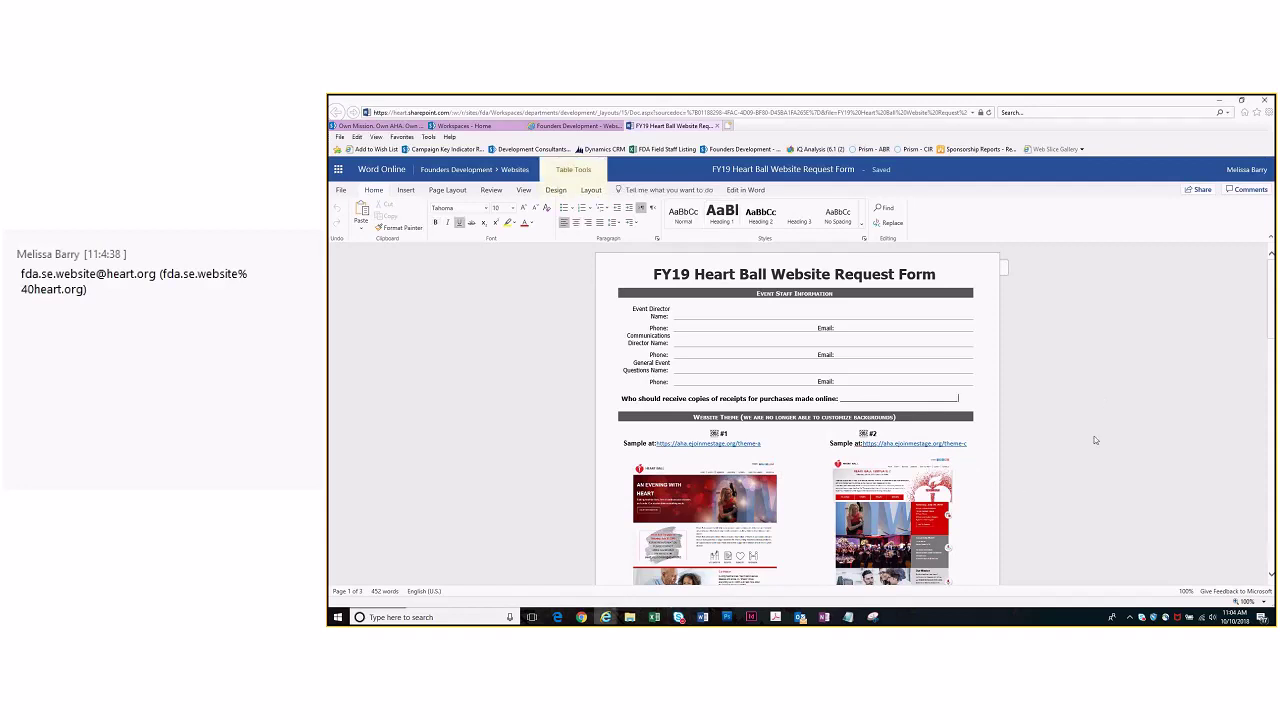
{"action": "scroll", "coordinate": [1095, 440], "scroll_direction": "down", "scroll_amount": 1}
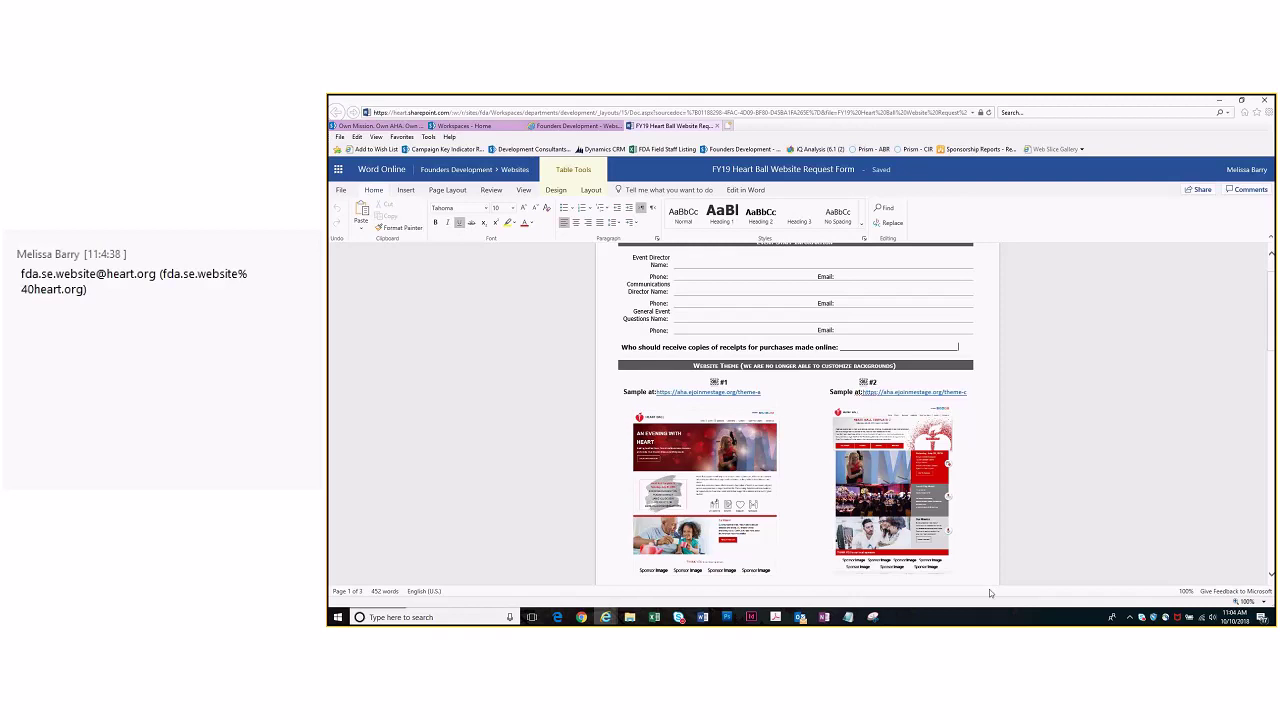
{"action": "left_click", "coordinate": [1036, 472]}
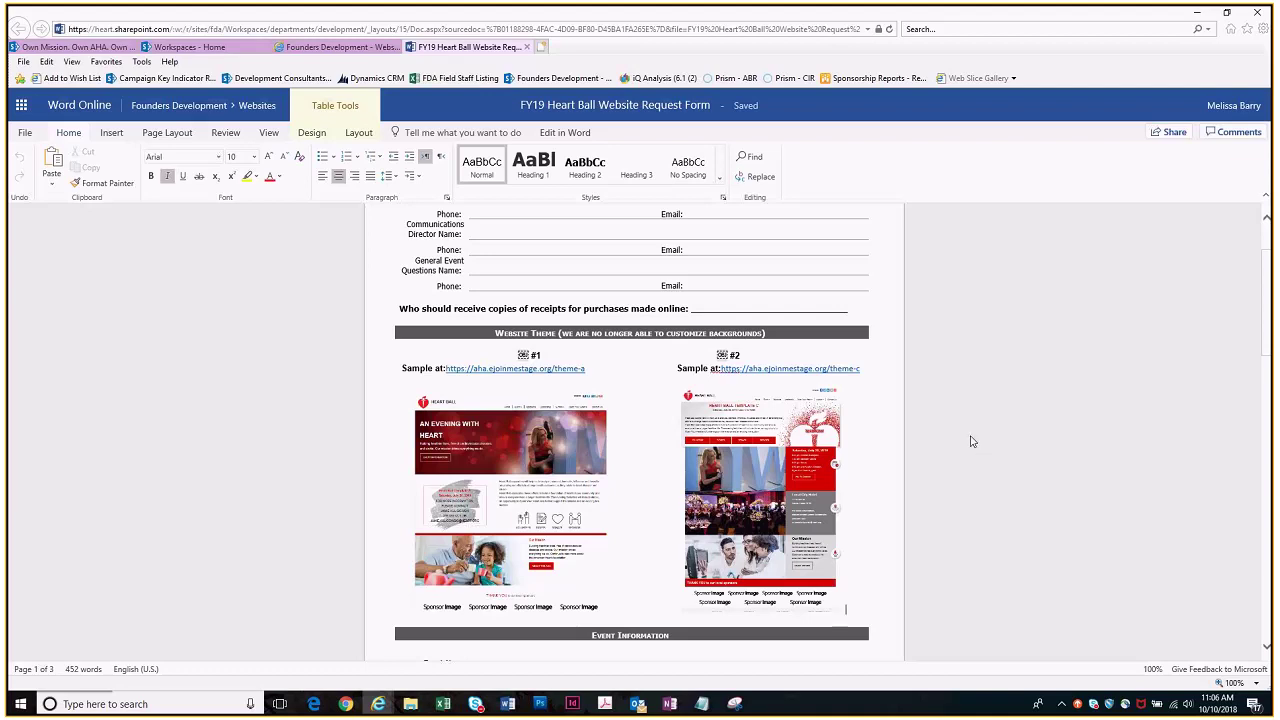
- Leave the Word form and return to the Greater Giving Organization Home for American Heart Association FDA
{"action": "scroll", "coordinate": [969, 445], "scroll_direction": "up", "scroll_amount": 1}
{"action": "scroll", "coordinate": [970, 442], "scroll_direction": "up", "scroll_amount": 1}
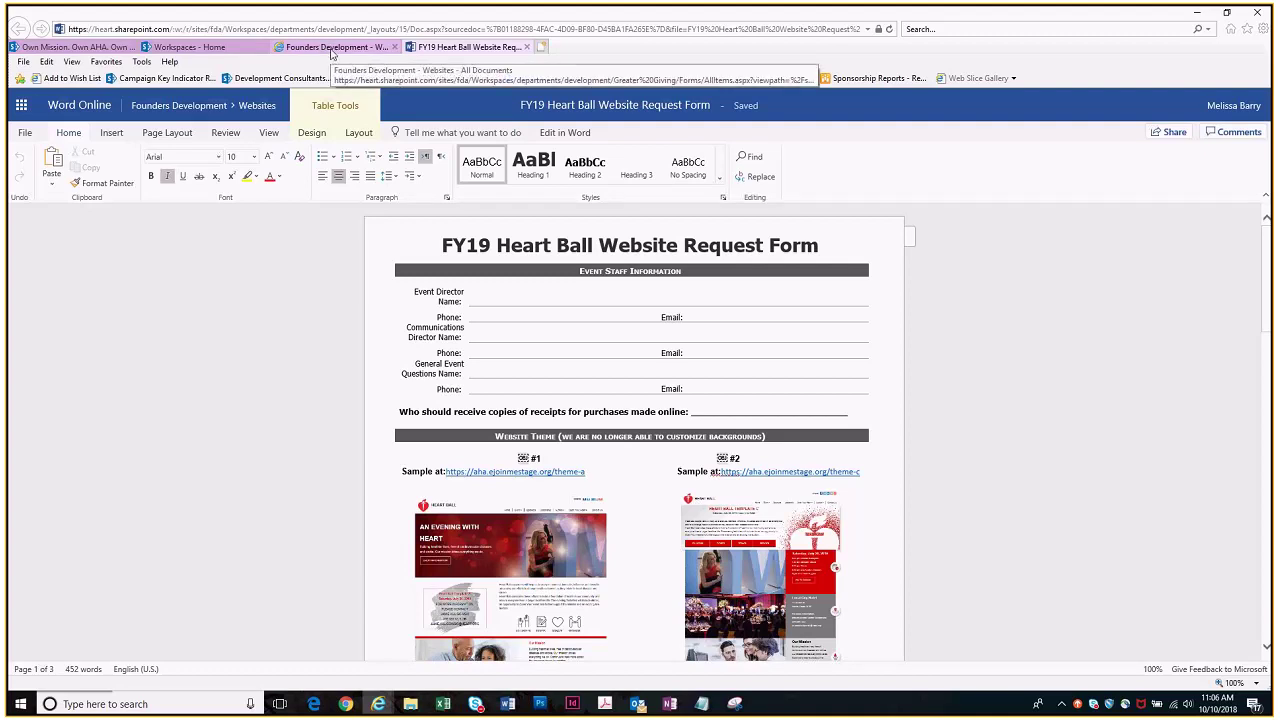
{"action": "left_click", "coordinate": [702, 704]}
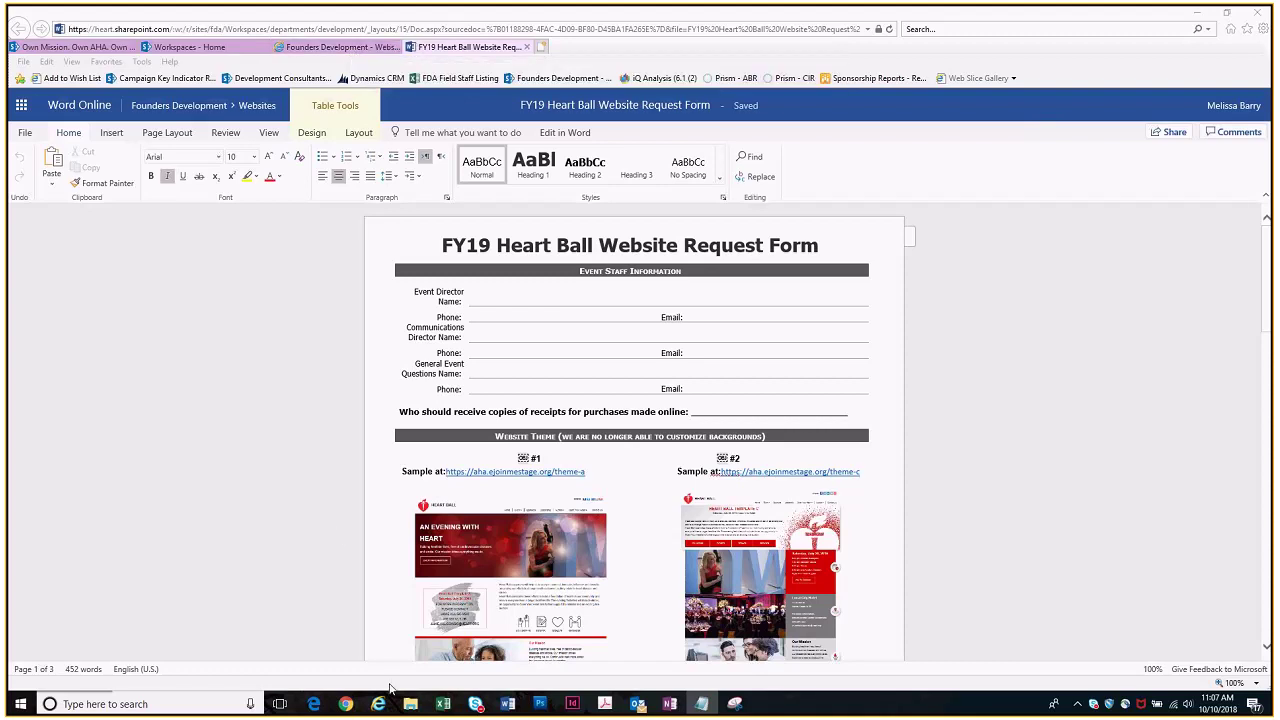
{"action": "left_click", "coordinate": [345, 704]}
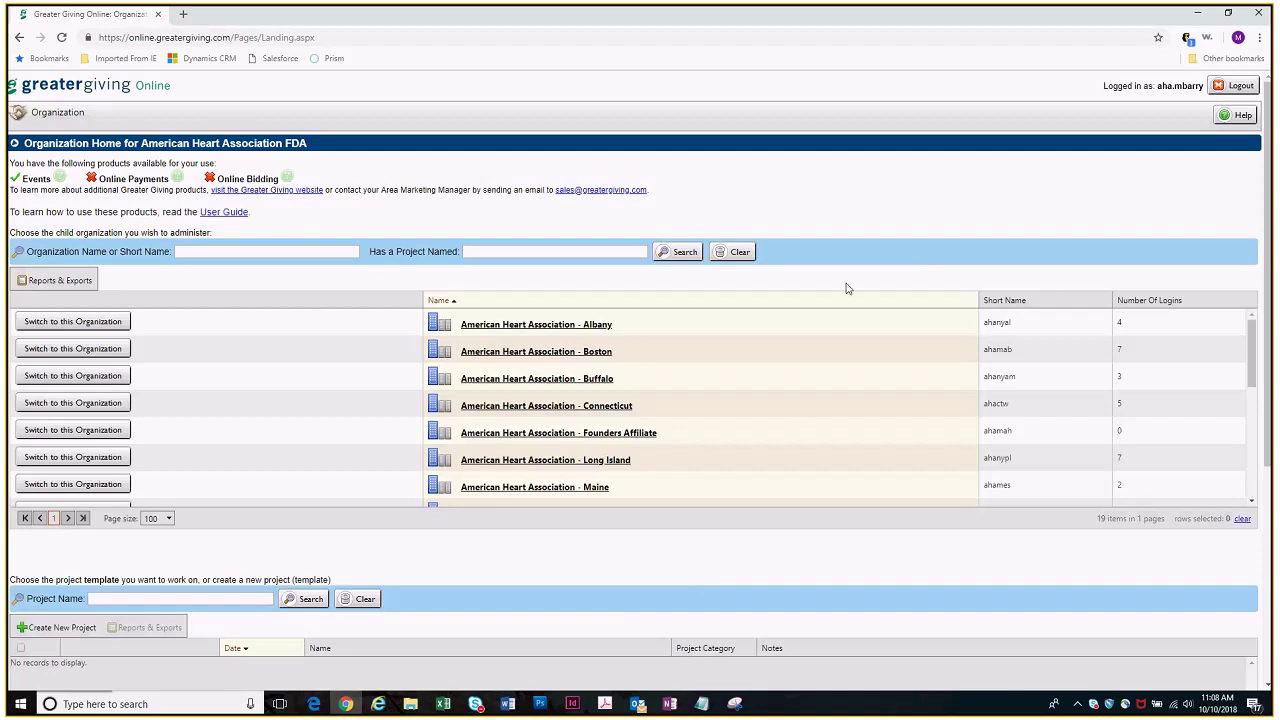
- Log back in and switch to American Heart Association - New York, then NYC Young Professionals
{"action": "left_click_drag", "start_coordinate": [1252, 335], "coordinate": [1266, 409]}
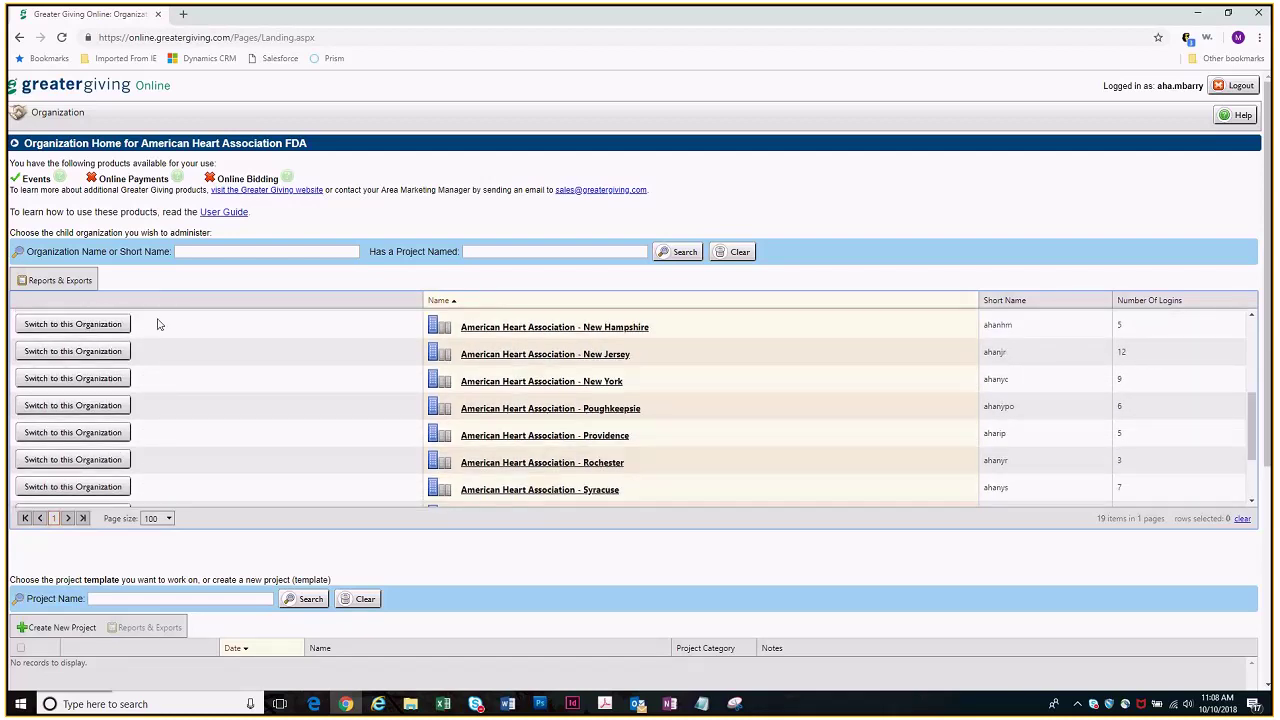
{"action": "left_click", "coordinate": [70, 379]}
{"action": "left_click", "coordinate": [1122, 224]}
{"action": "scroll", "coordinate": [237, 443], "scroll_direction": "down", "scroll_amount": 3}
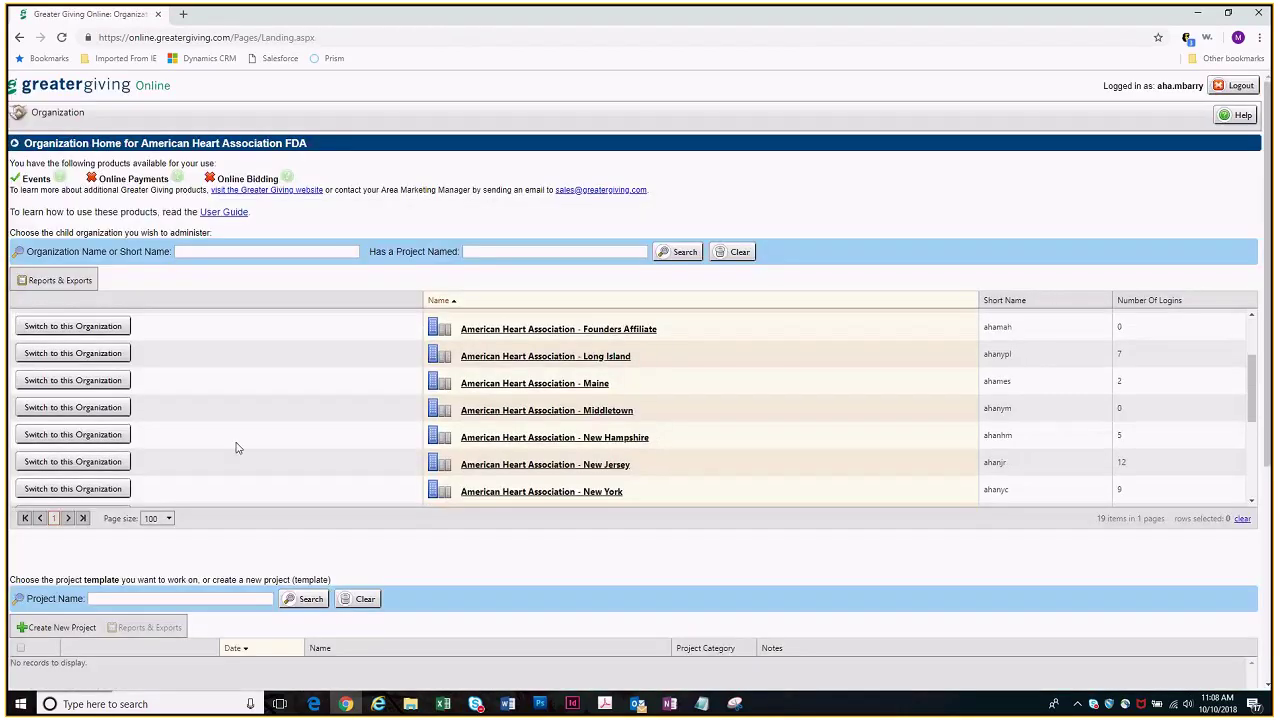
{"action": "left_click", "coordinate": [49, 462]}
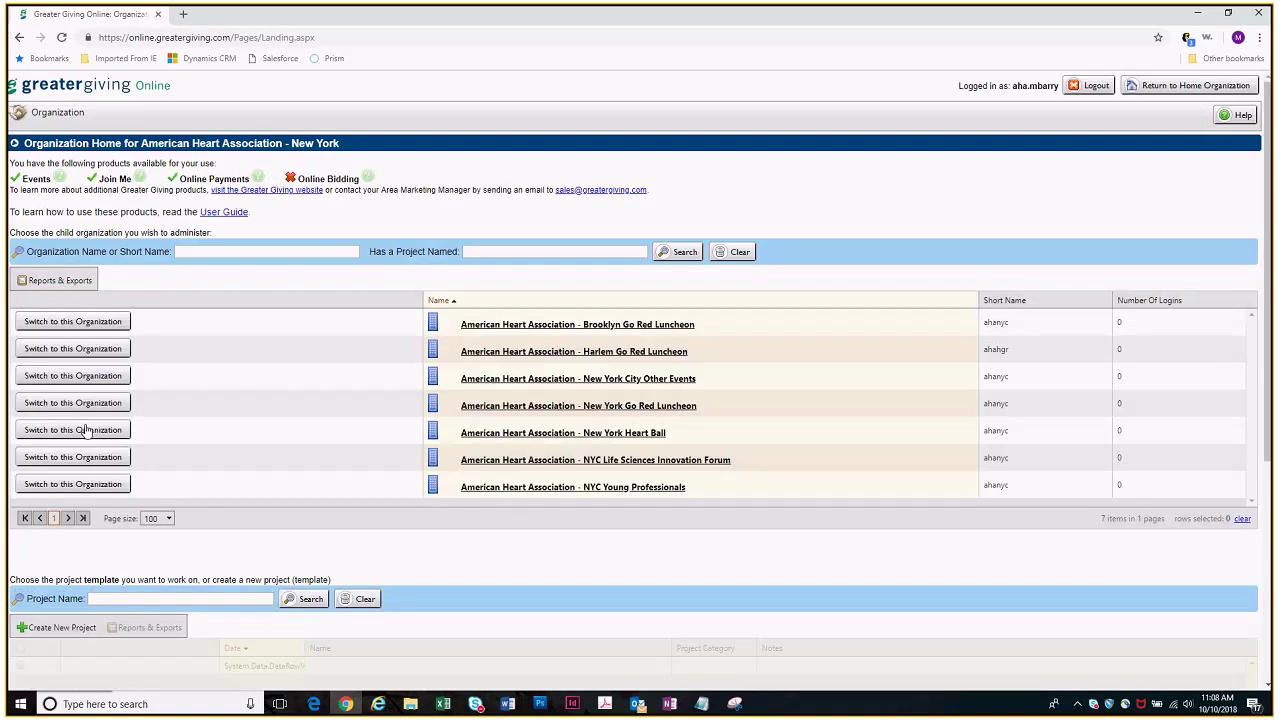
{"action": "left_click", "coordinate": [95, 486]}
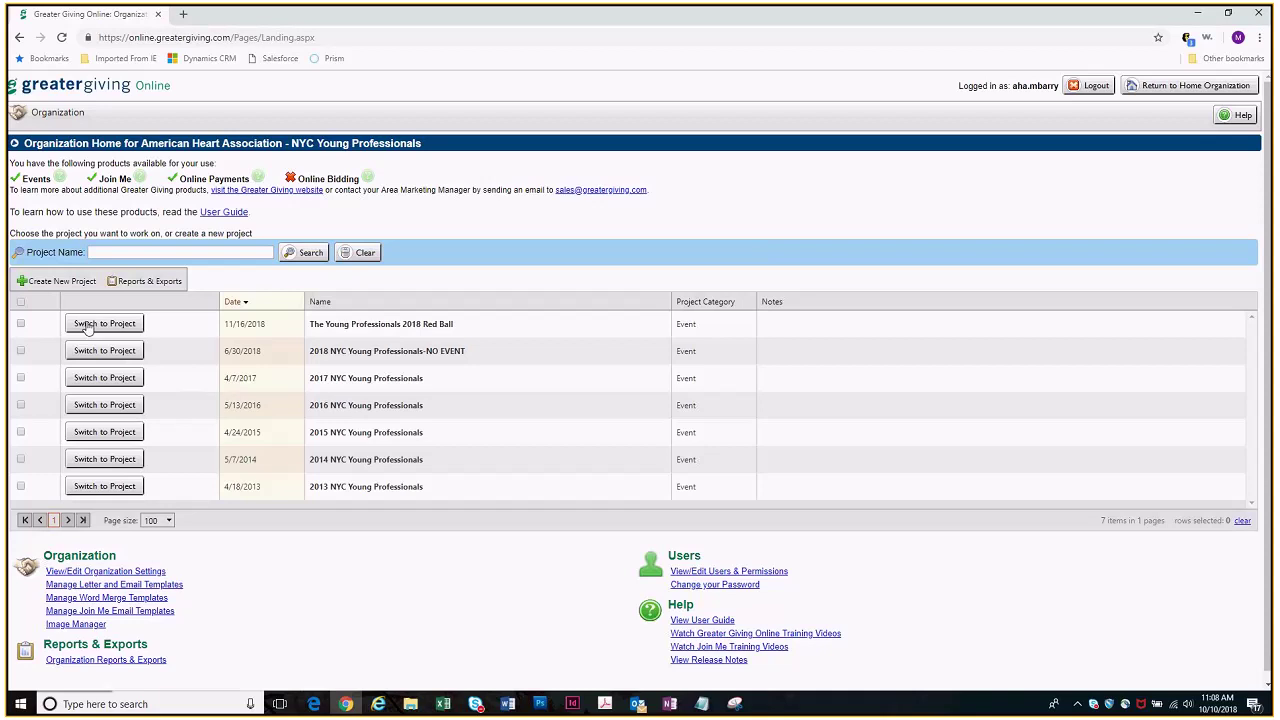
- Open The Young Professionals 2018 Red Ball project and check its (0 Waiting) registration count
{"action": "left_click", "coordinate": [88, 326]}
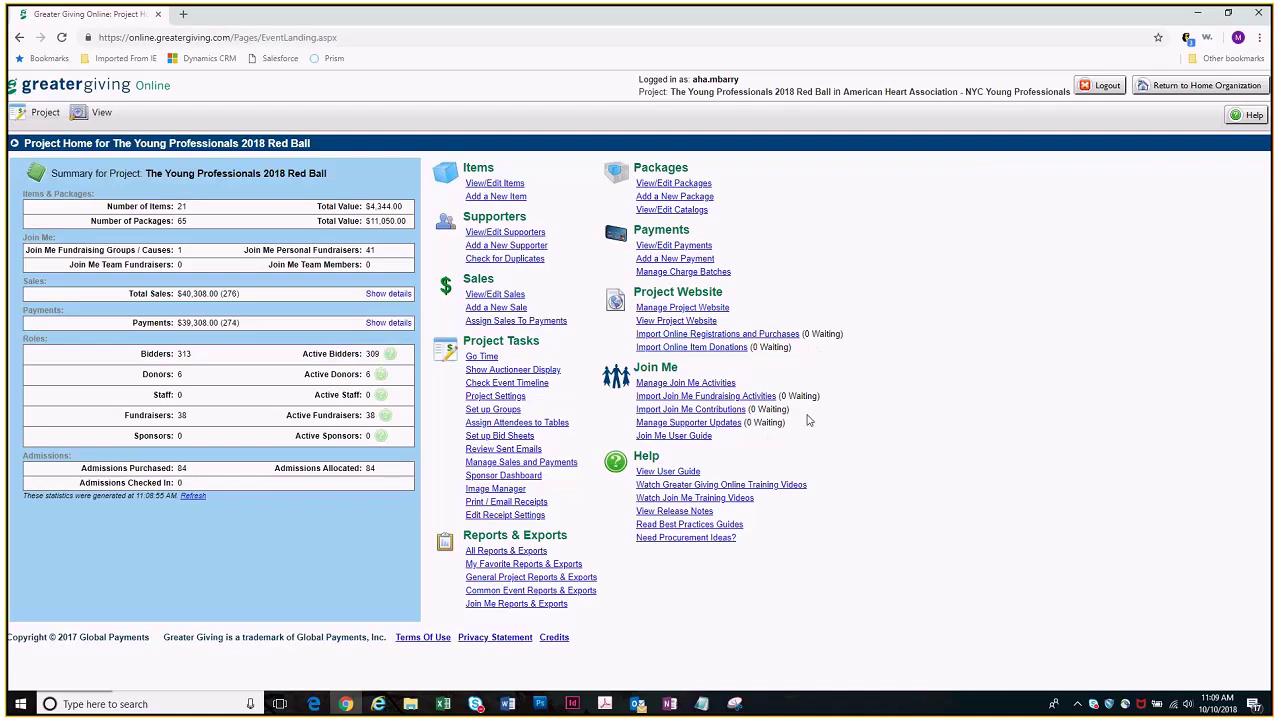
{"action": "double_click", "coordinate": [806, 334]}
{"action": "left_click_drag", "start_coordinate": [838, 340], "coordinate": [848, 336]}
{"action": "left_click", "coordinate": [898, 372]}
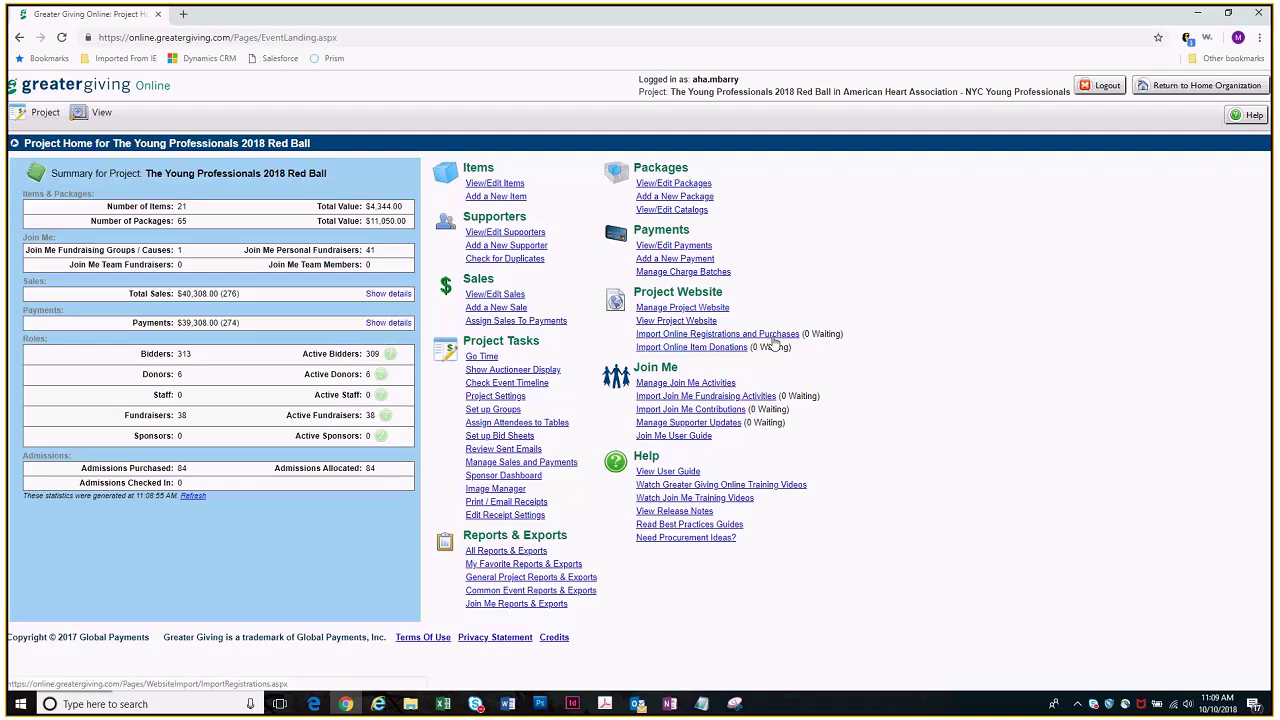
- Confirm no online registrations, purchases or Join Me contributions are waiting to import
{"action": "left_click", "coordinate": [715, 338]}
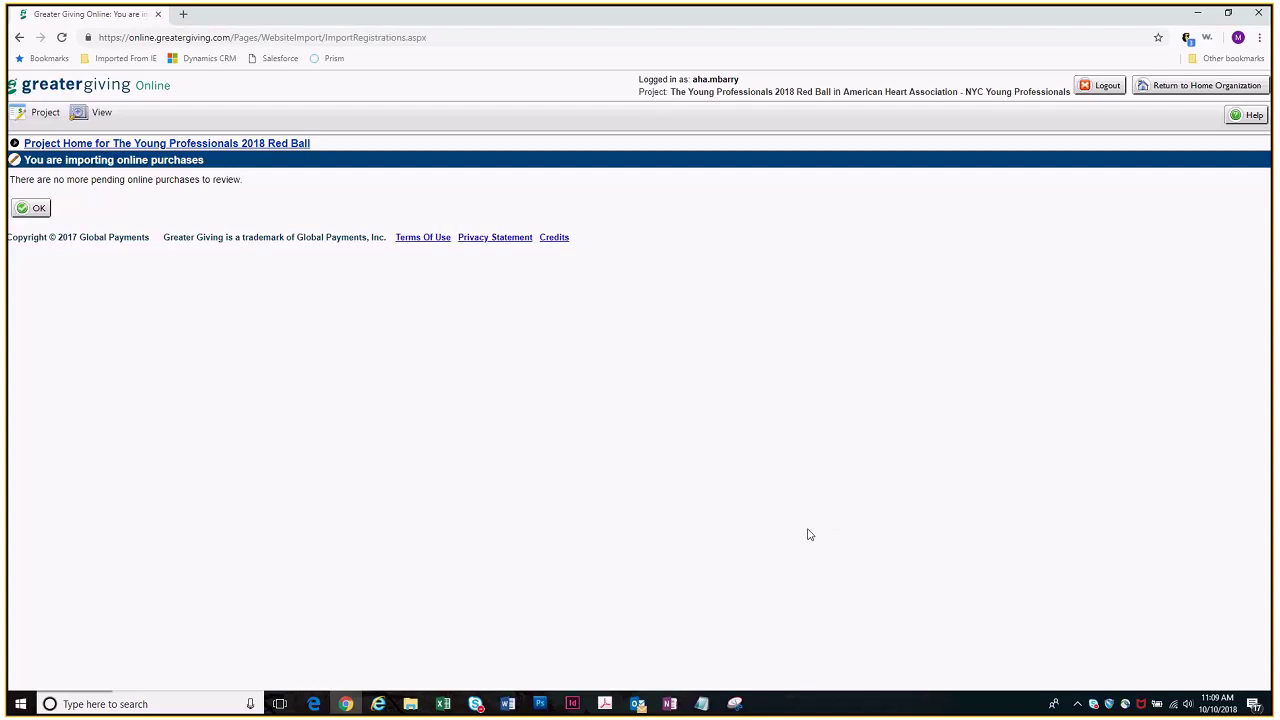
{"action": "left_click", "coordinate": [30, 207]}
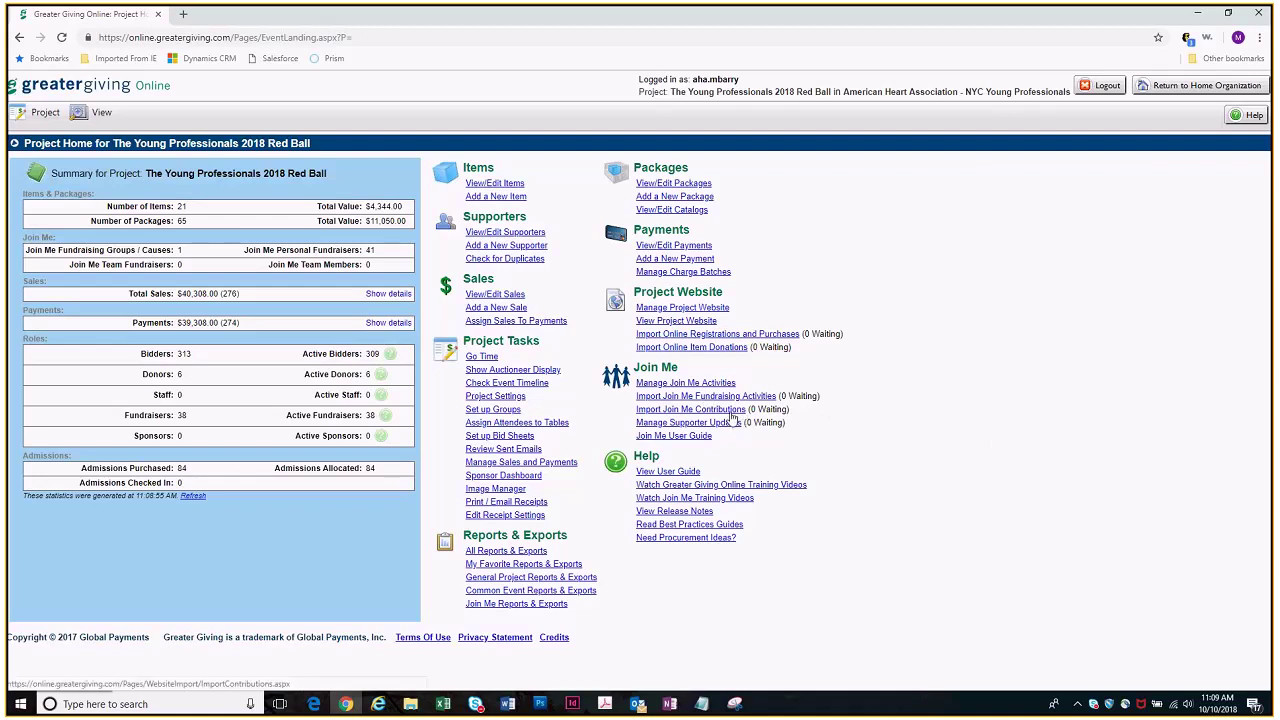
{"action": "left_click", "coordinate": [733, 418]}
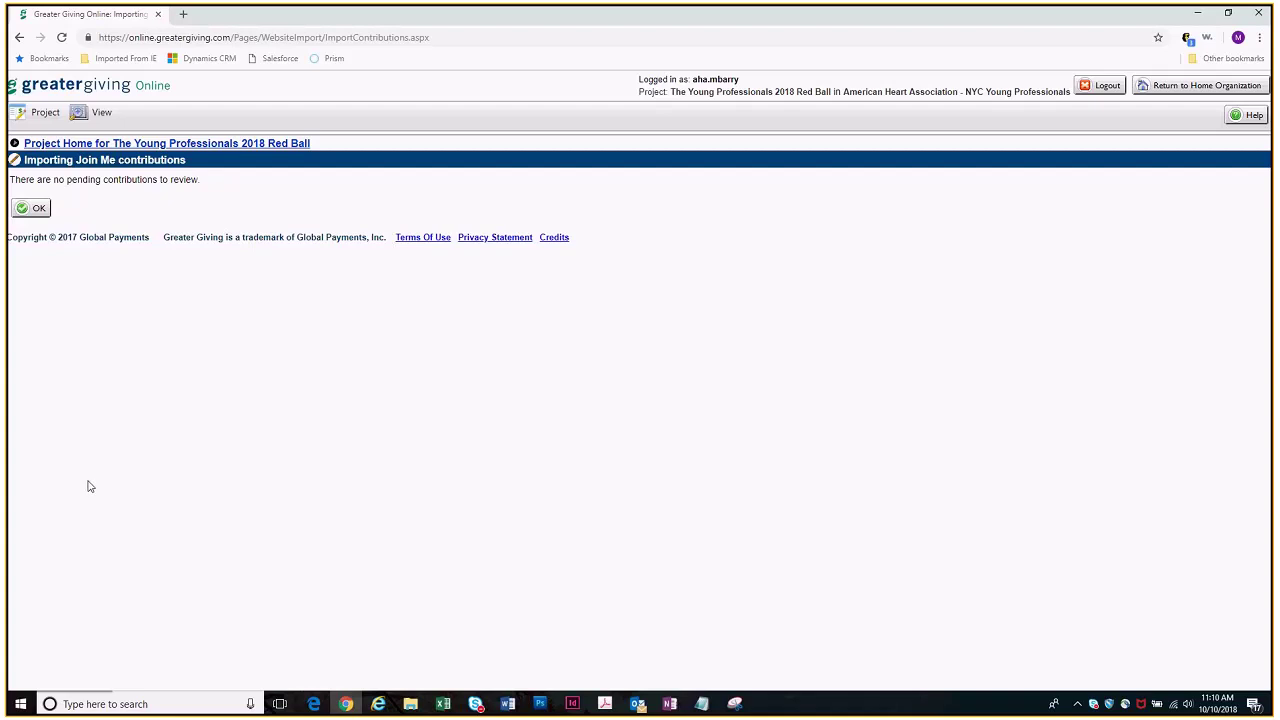
{"action": "left_click", "coordinate": [32, 216]}
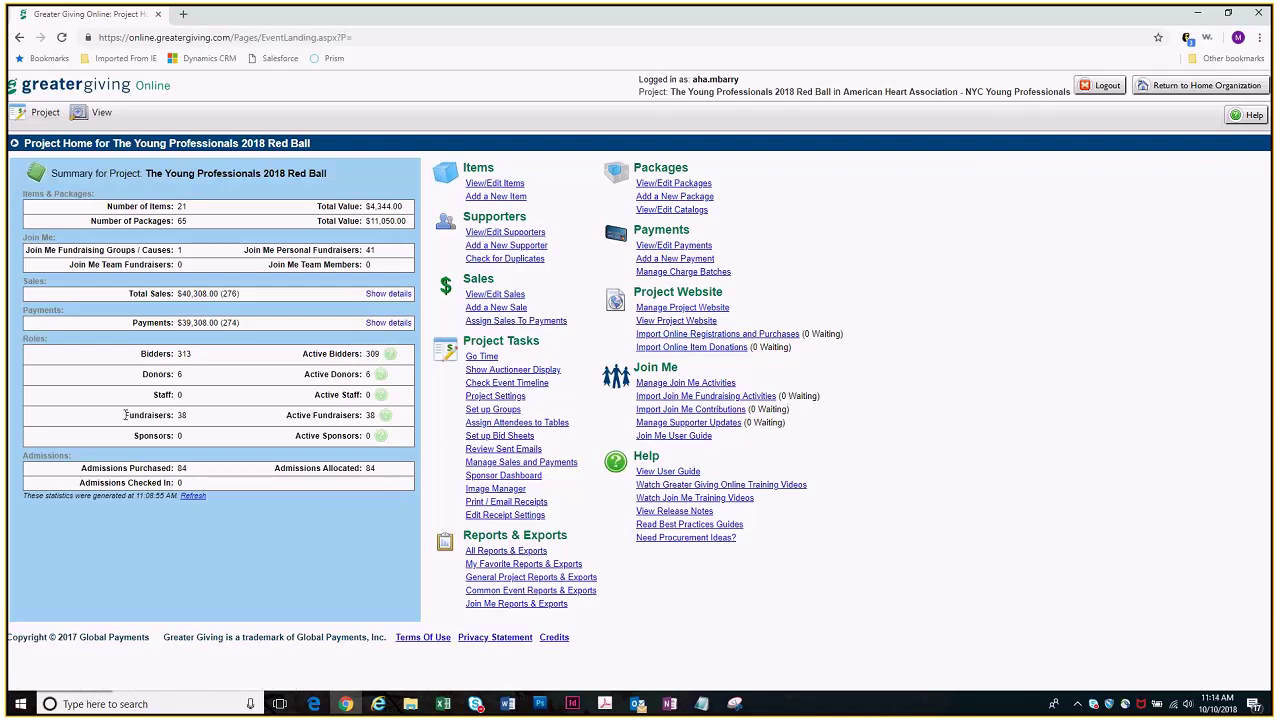
{"action": "left_click_drag", "start_coordinate": [285, 420], "coordinate": [388, 420]}
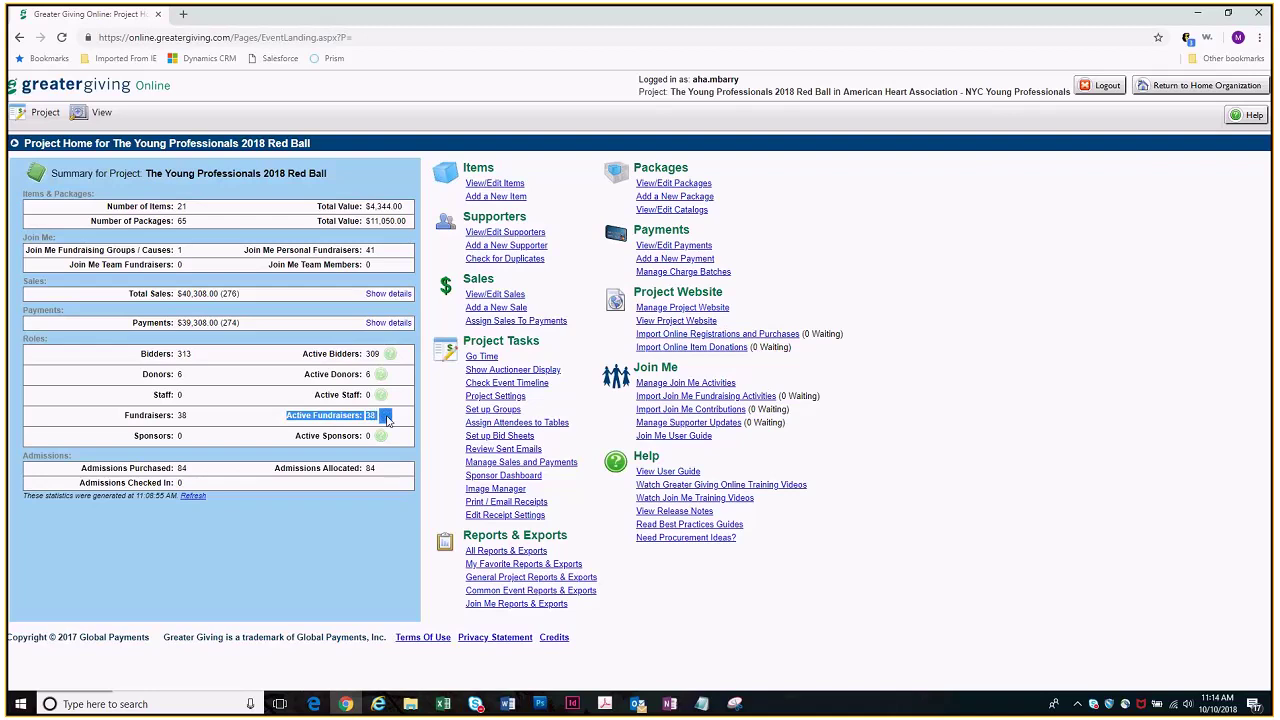
- Open Manage Join Me Activities to list the 41 Join Me activities
{"action": "left_click", "coordinate": [678, 386]}
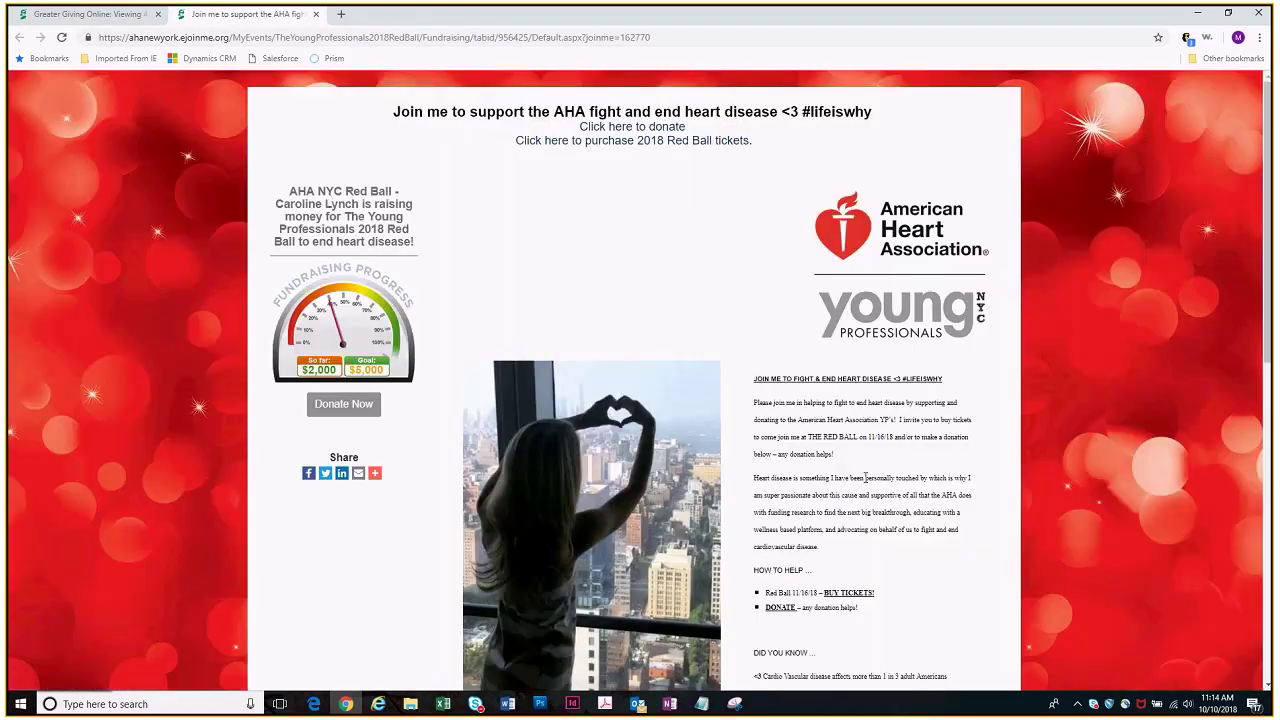
- Scroll the fundraiser's page down to its two donors and their comments
{"action": "scroll", "coordinate": [935, 492], "scroll_direction": "down", "scroll_amount": 1}
{"action": "scroll", "coordinate": [935, 492], "scroll_direction": "down", "scroll_amount": 3}
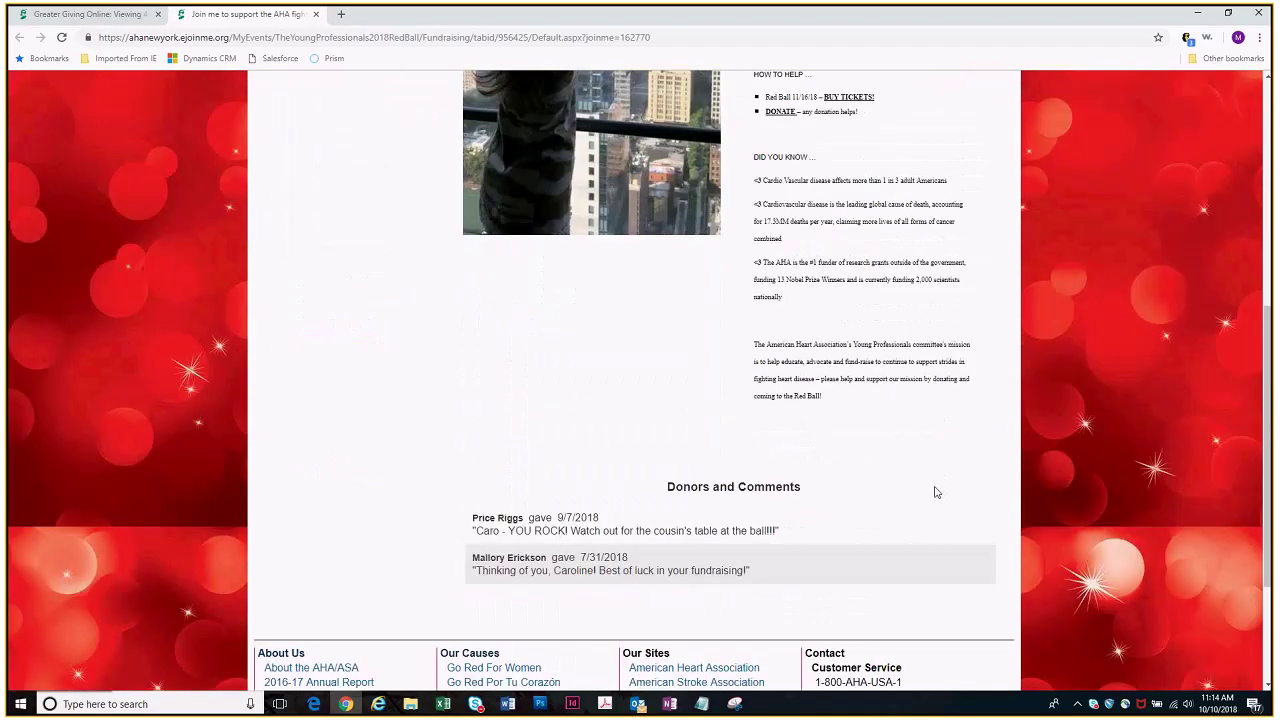
{"action": "scroll", "coordinate": [935, 492], "scroll_direction": "down", "scroll_amount": 1}
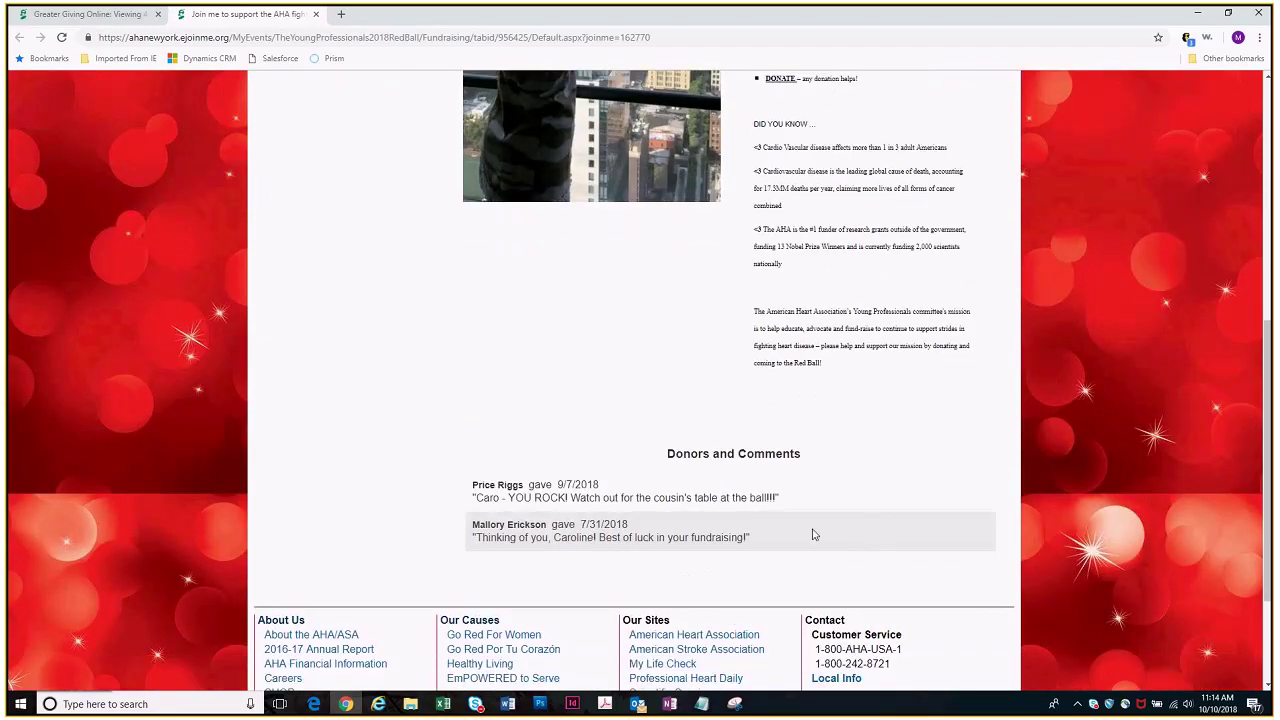
{"action": "scroll", "coordinate": [813, 535], "scroll_direction": "up", "scroll_amount": 1}
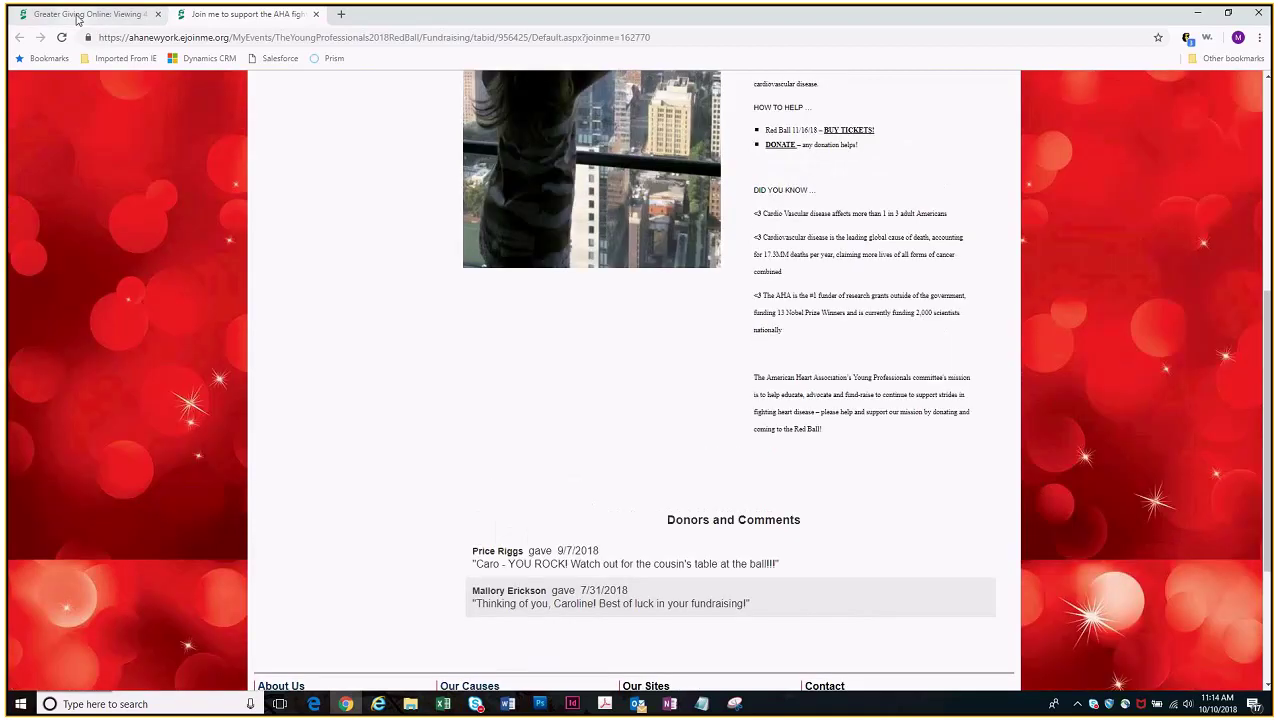
- Return to the Join Me activities grid and view the first fundraiser's six donations
{"action": "left_click", "coordinate": [78, 15]}
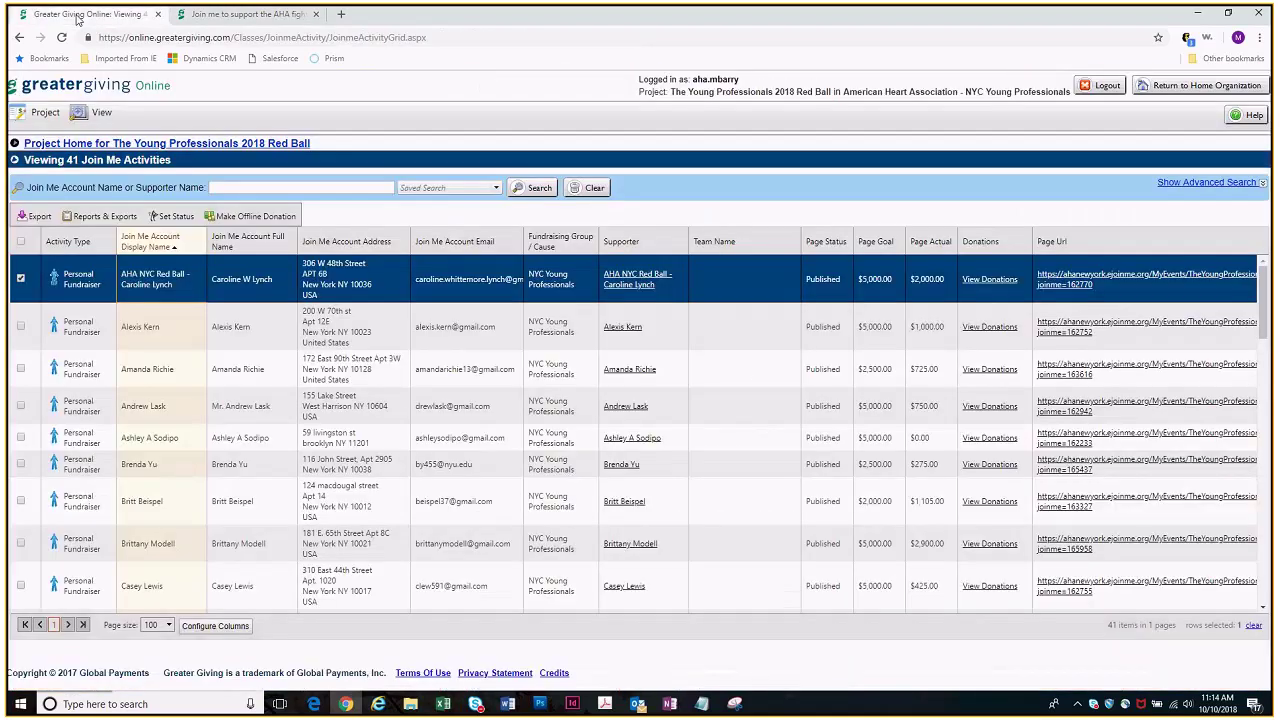
{"action": "left_click", "coordinate": [989, 280]}
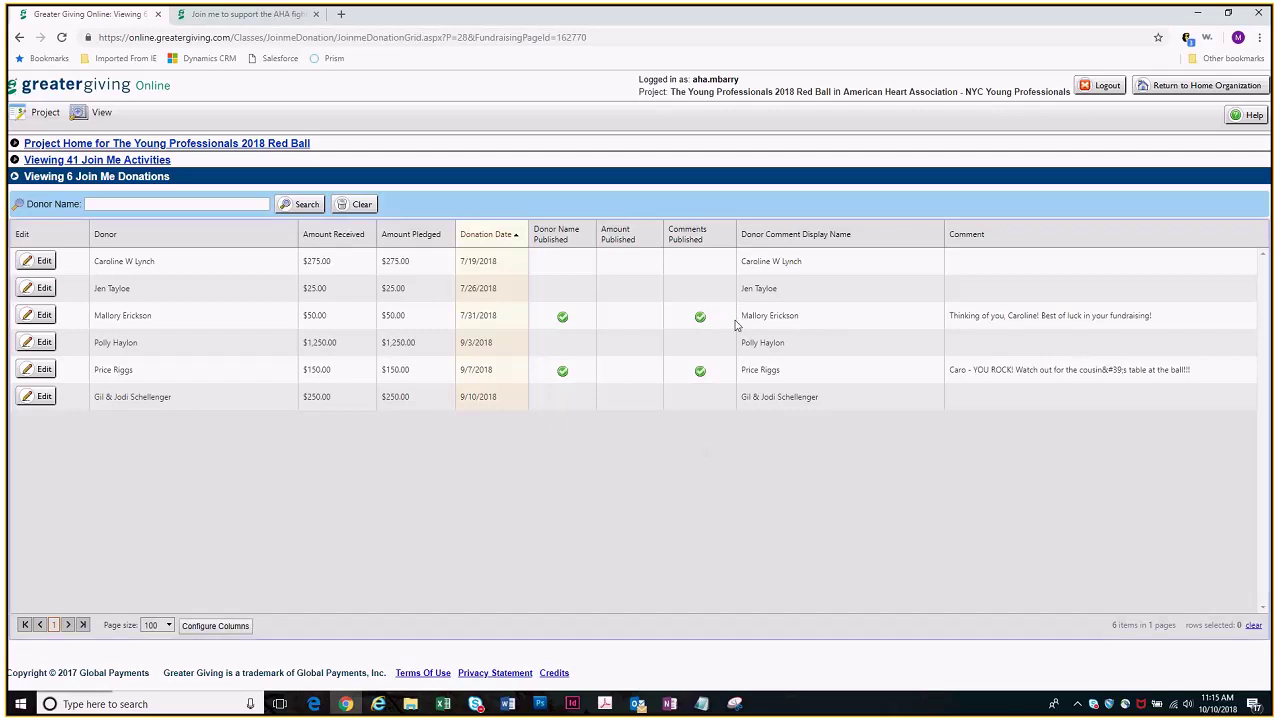
{"action": "left_click", "coordinate": [44, 316]}
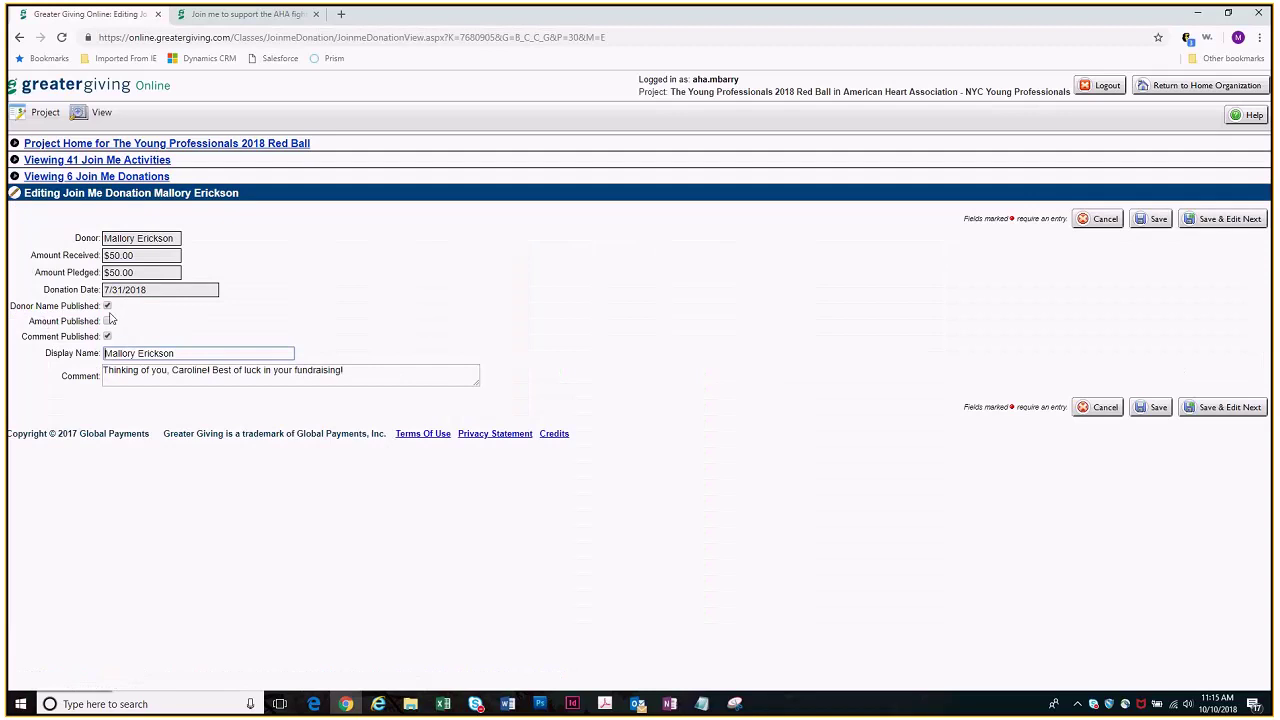
{"action": "left_click", "coordinate": [107, 306]}
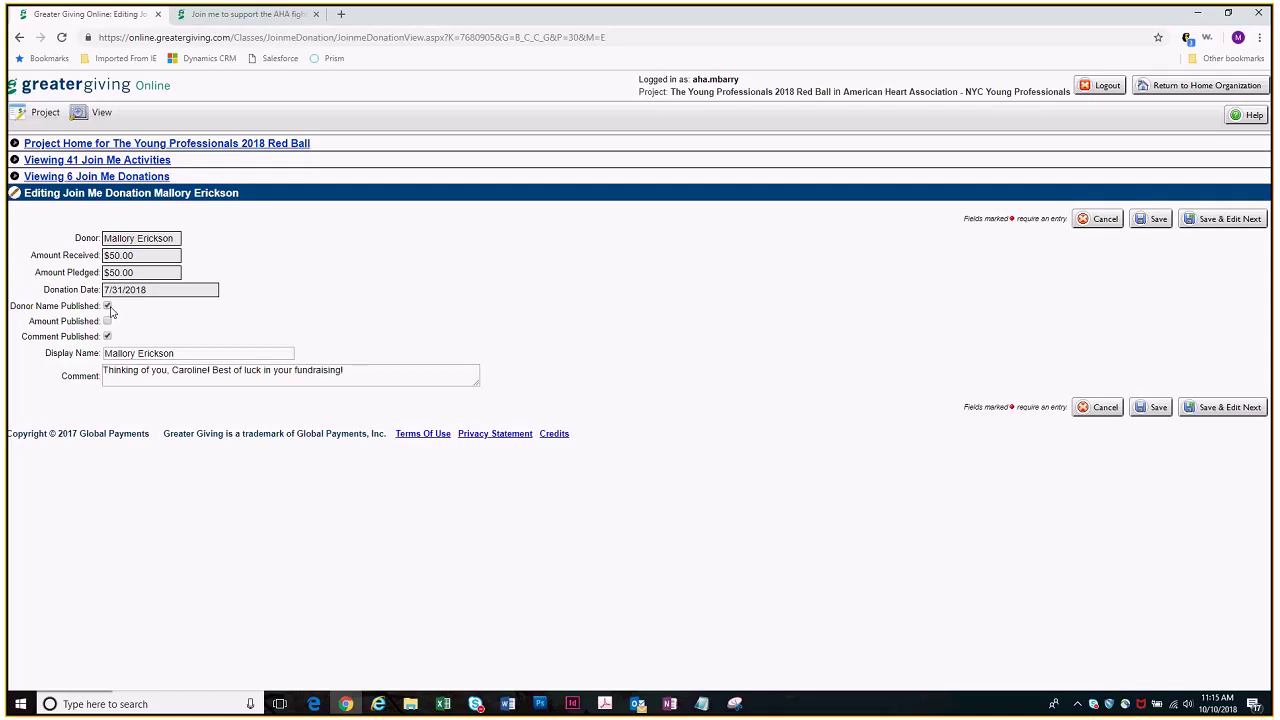
{"action": "left_click", "coordinate": [1151, 407]}
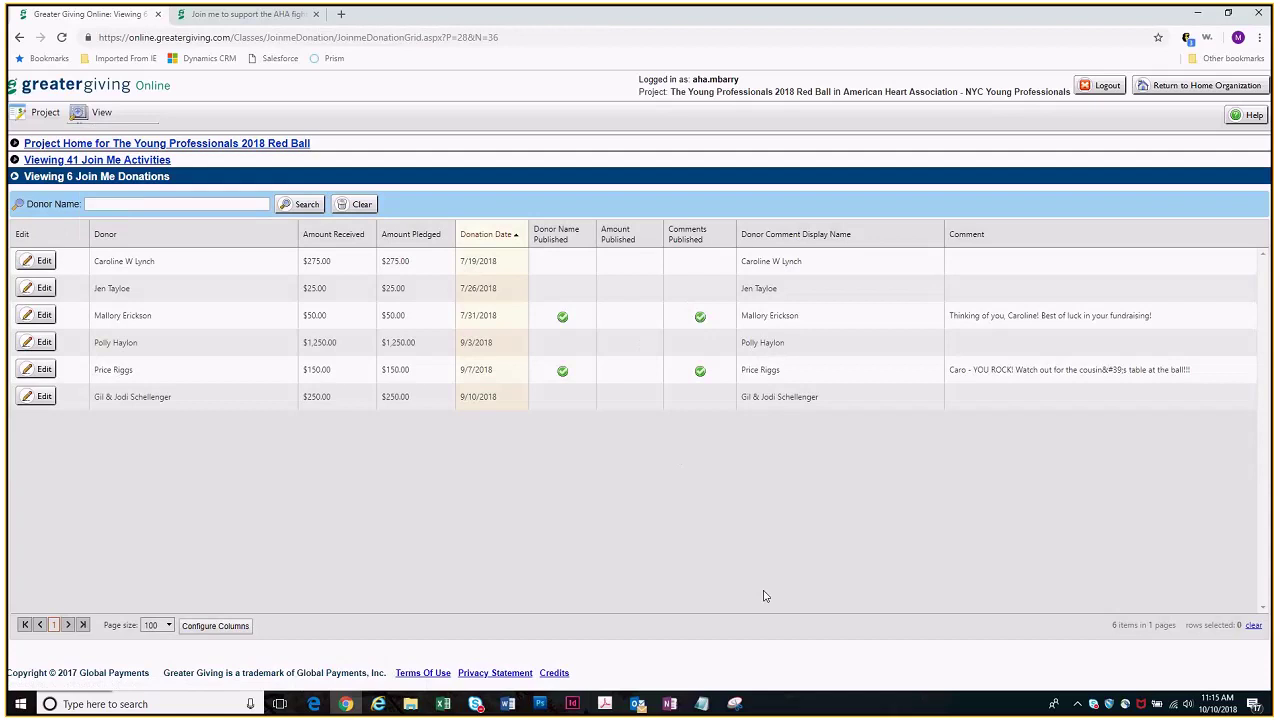
- Show the grid of all 41 Join Me activities and scroll through their page statuses
{"action": "left_click", "coordinate": [138, 162]}
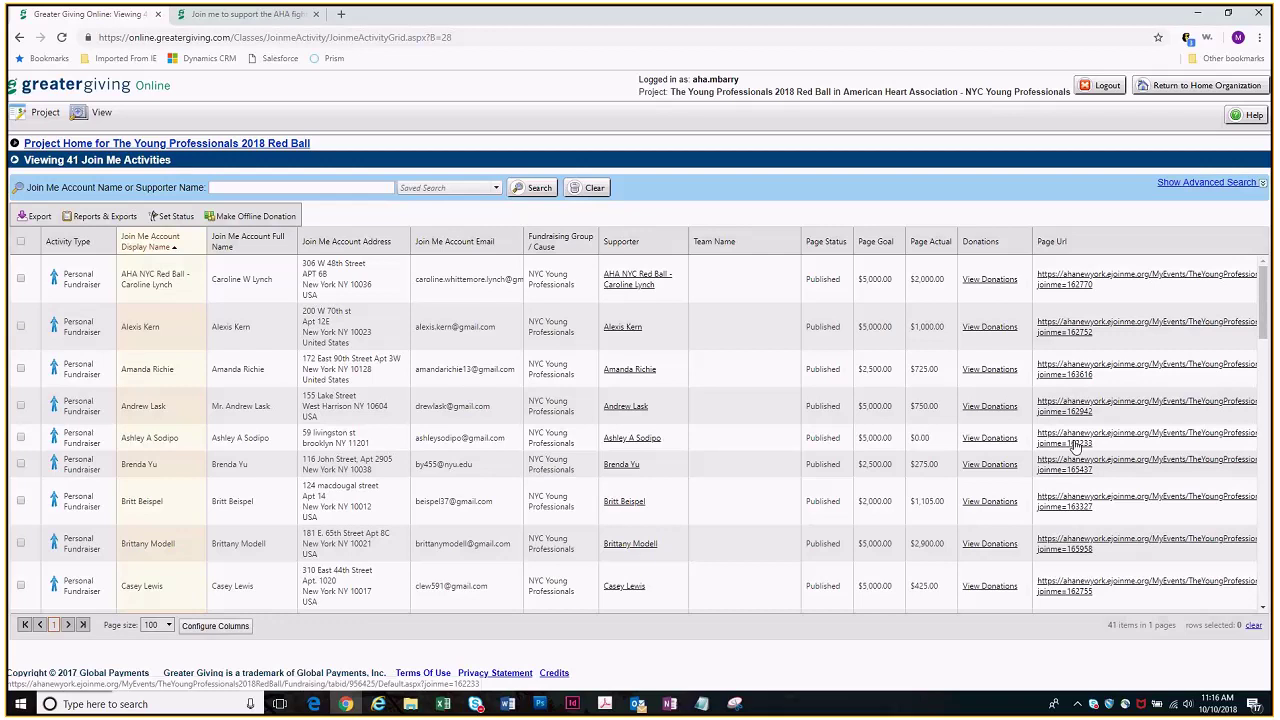
{"action": "scroll", "coordinate": [754, 430], "scroll_direction": "down", "scroll_amount": 1}
{"action": "scroll", "coordinate": [820, 480], "scroll_direction": "down", "scroll_amount": 3}
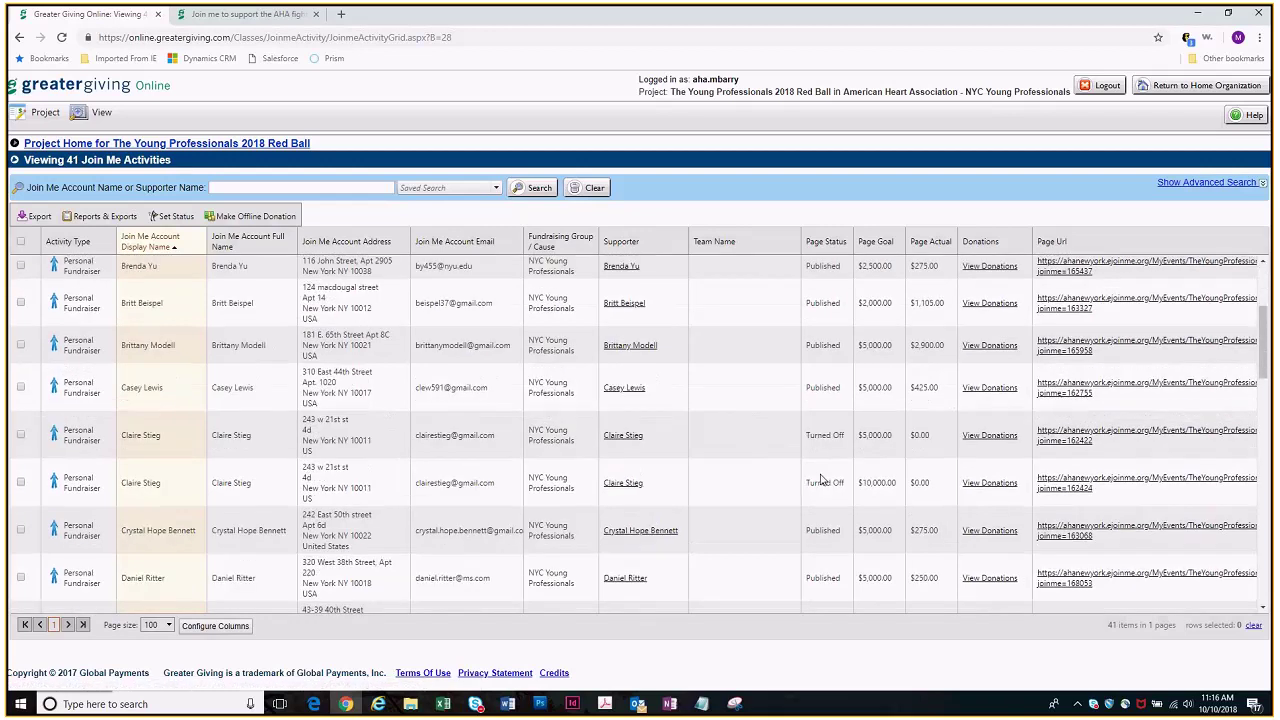
{"action": "scroll", "coordinate": [1043, 413], "scroll_direction": "down", "scroll_amount": 2}
{"action": "scroll", "coordinate": [1043, 413], "scroll_direction": "down", "scroll_amount": 3}
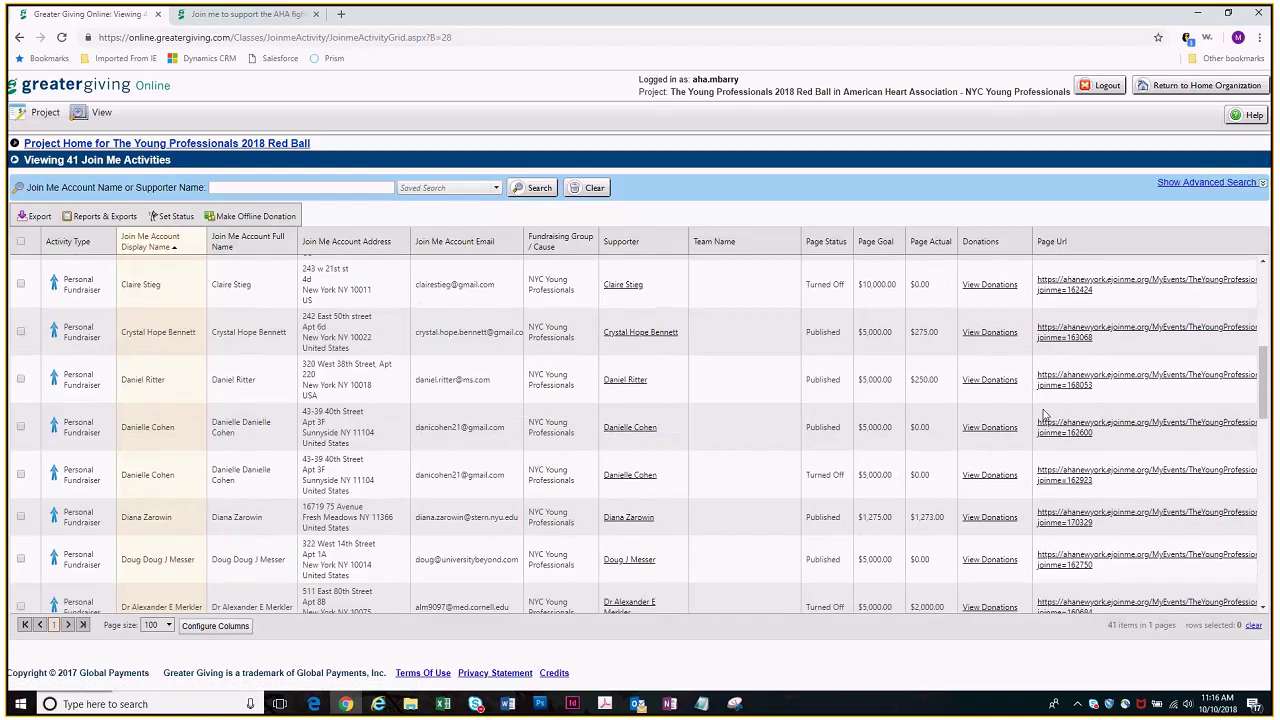
{"action": "scroll", "coordinate": [1043, 413], "scroll_direction": "down", "scroll_amount": 5}
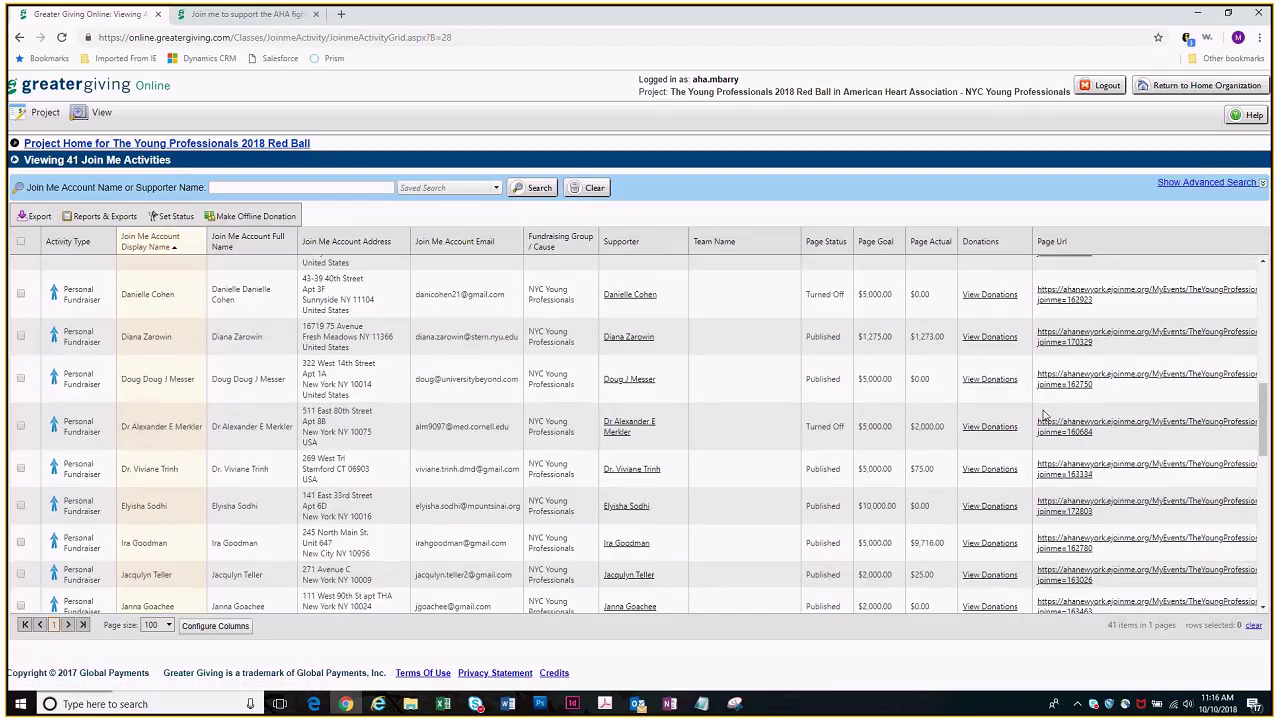
{"action": "scroll", "coordinate": [1043, 413], "scroll_direction": "down", "scroll_amount": 2}
{"action": "scroll", "coordinate": [1043, 413], "scroll_direction": "up", "scroll_amount": 3}
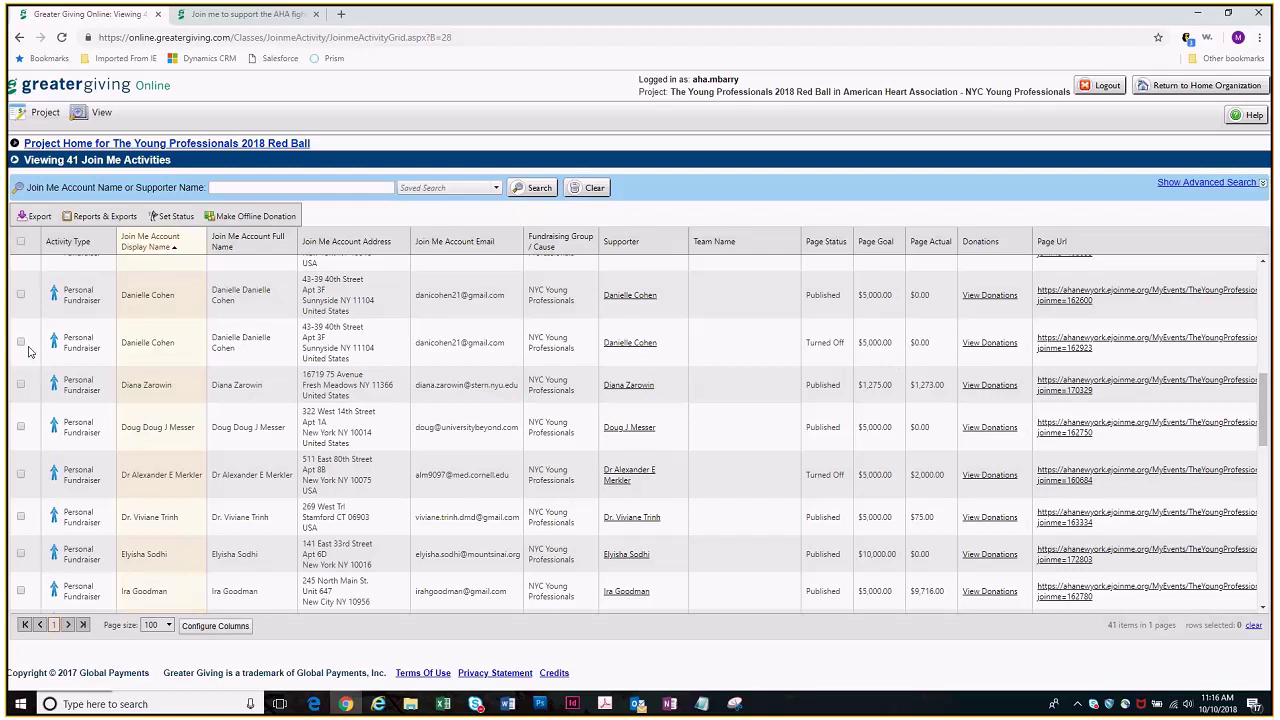
- Change the duplicate $5,000 fundraiser's page status to Turned Off with Set Status
{"action": "left_click", "coordinate": [21, 342]}
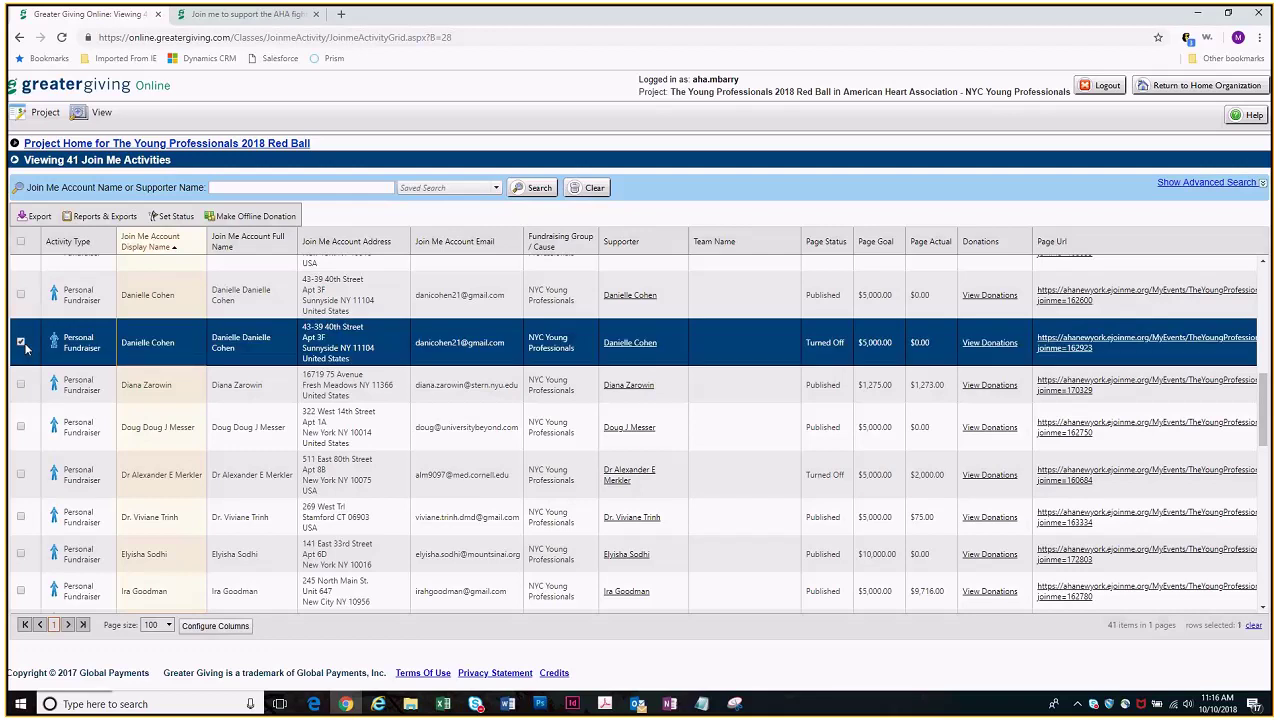
{"action": "left_click", "coordinate": [175, 216]}
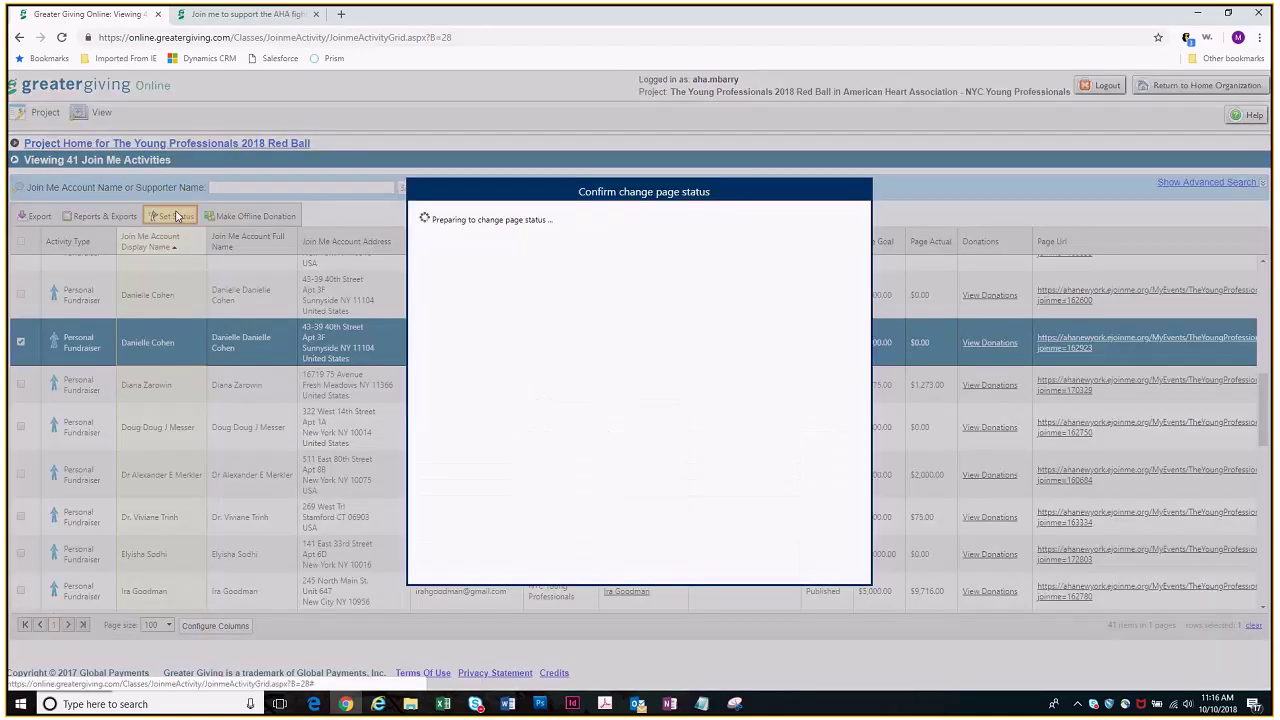
{"action": "left_click", "coordinate": [490, 377]}
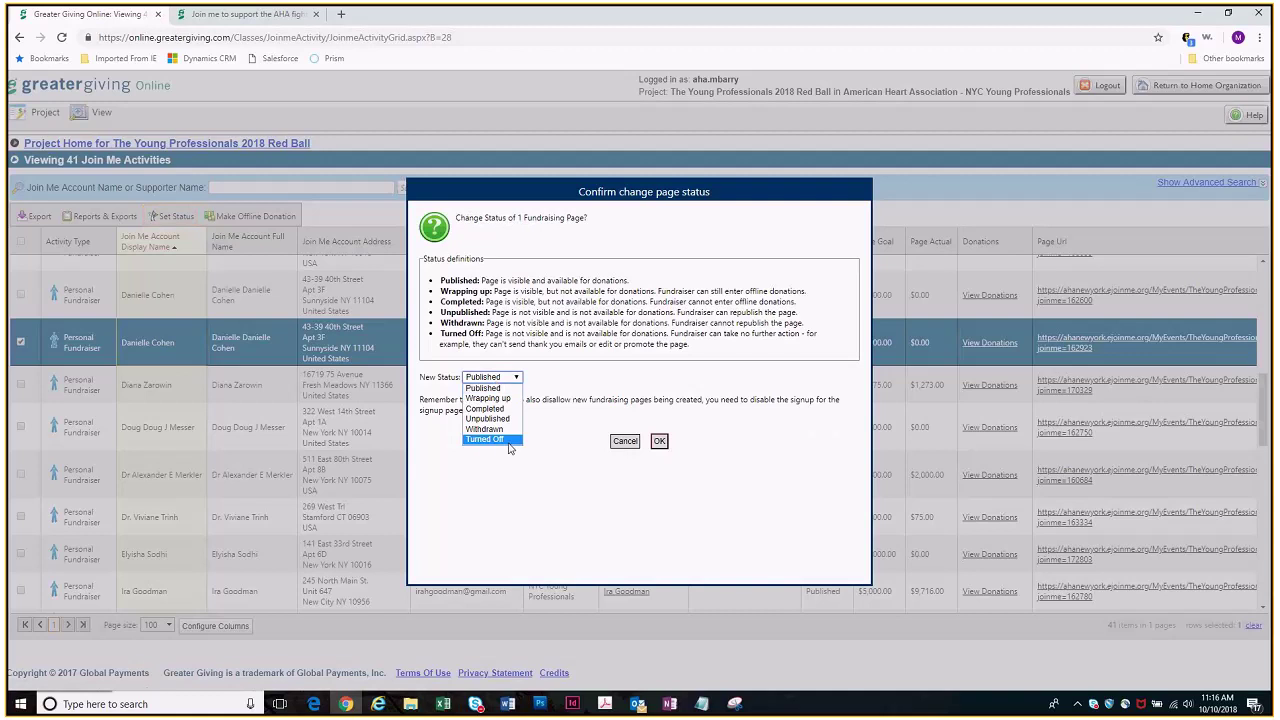
{"action": "left_click", "coordinate": [509, 440]}
{"action": "left_click", "coordinate": [621, 446]}
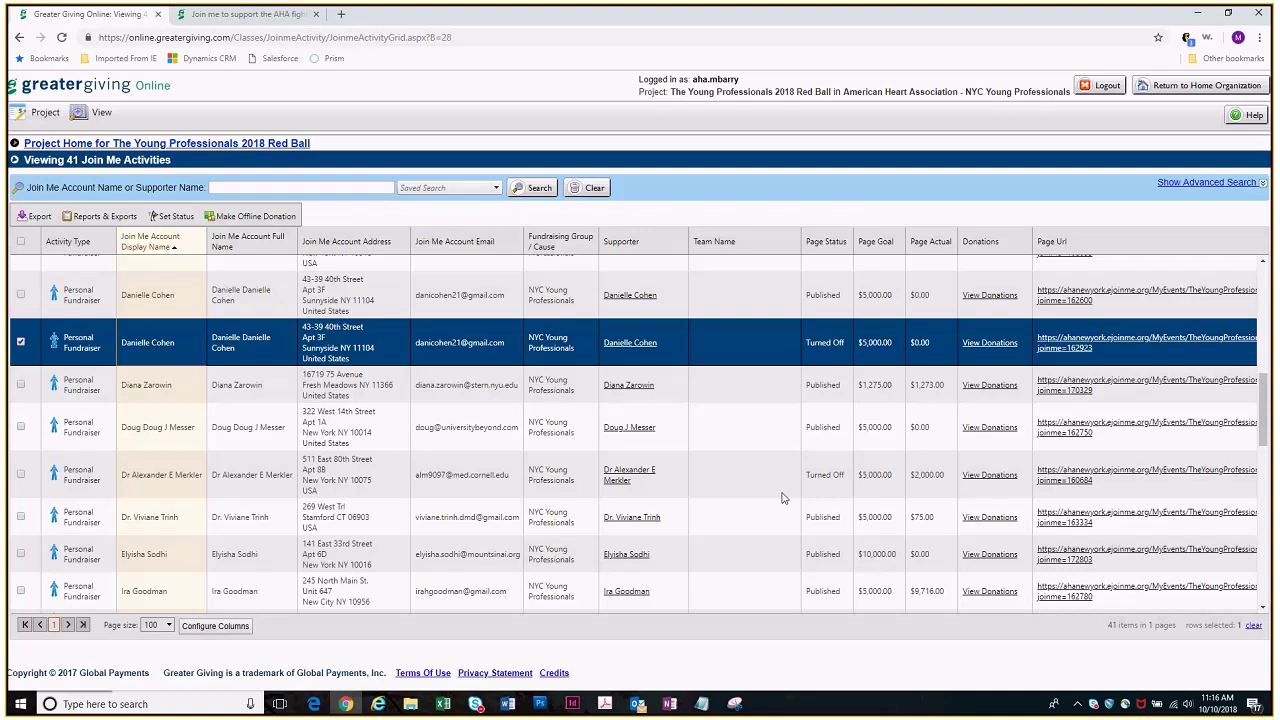
- Go back to the Project Home for The Young Professionals 2018 Red Ball
{"action": "left_click", "coordinate": [277, 146]}
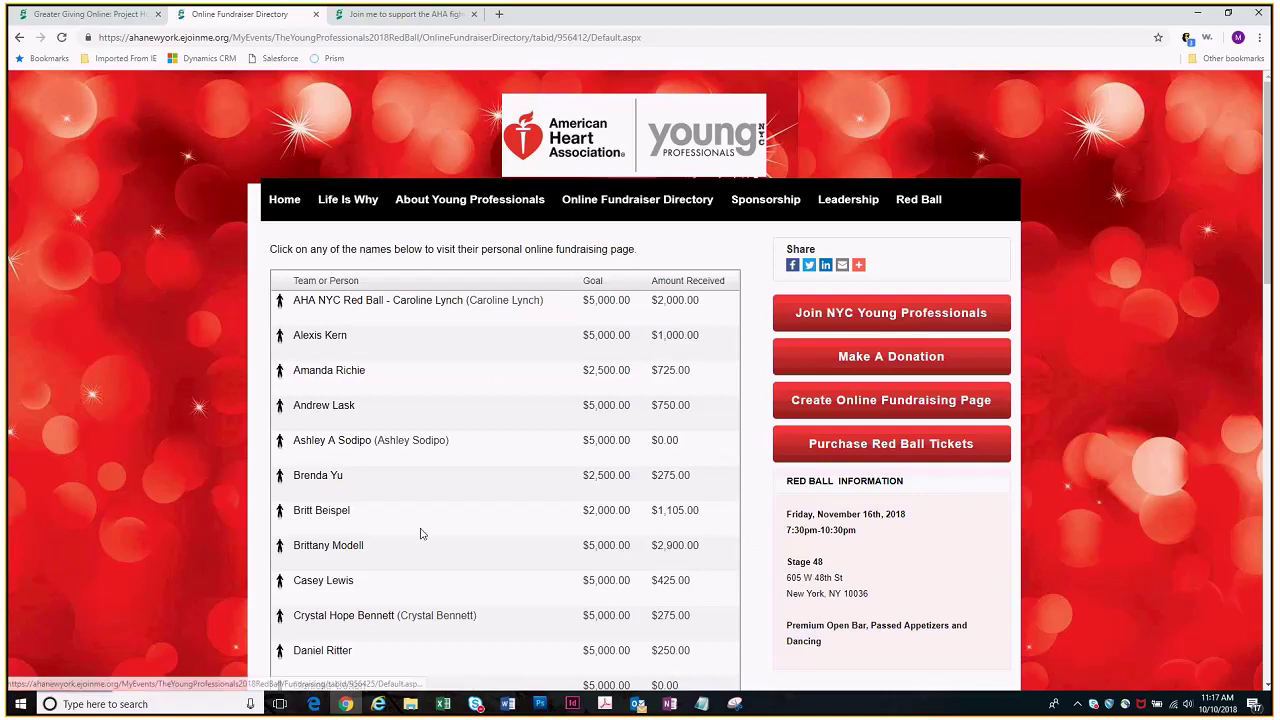
- Scroll through the personal fundraising page, then return to its top
{"action": "scroll", "coordinate": [472, 471], "scroll_direction": "down", "scroll_amount": 2}
{"action": "scroll", "coordinate": [474, 469], "scroll_direction": "down", "scroll_amount": 3}
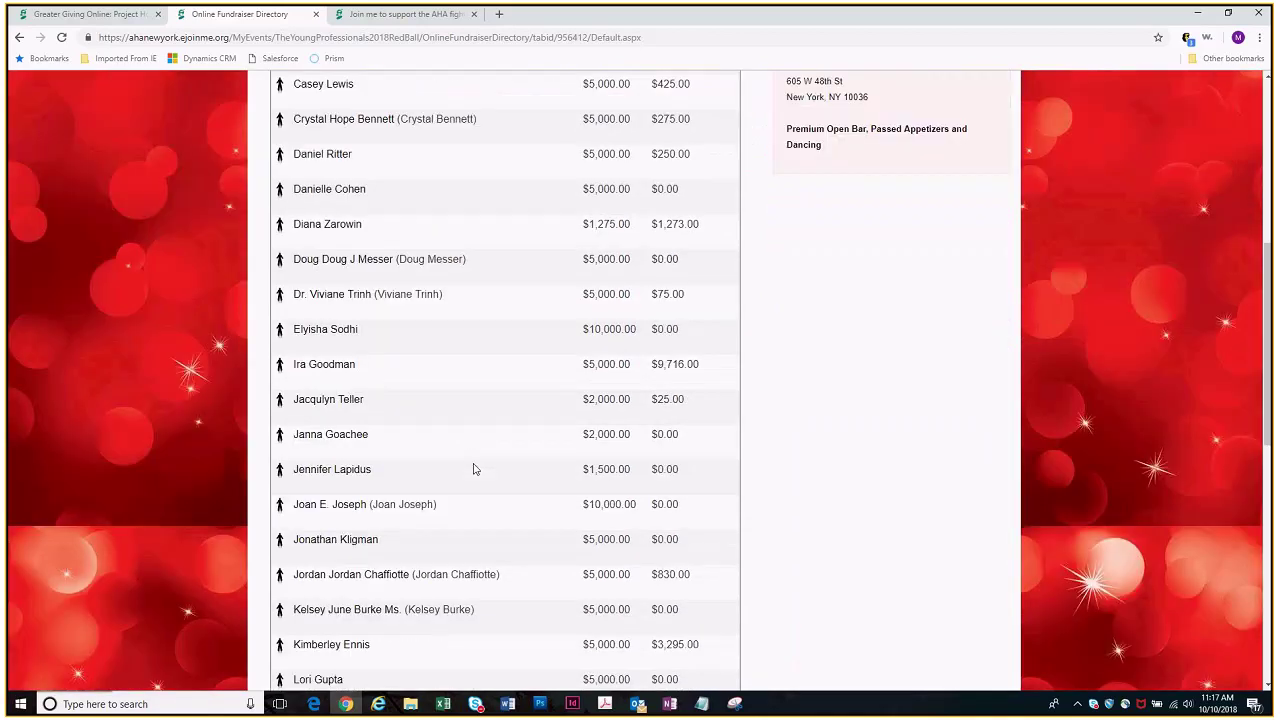
{"action": "scroll", "coordinate": [474, 466], "scroll_direction": "down", "scroll_amount": 6}
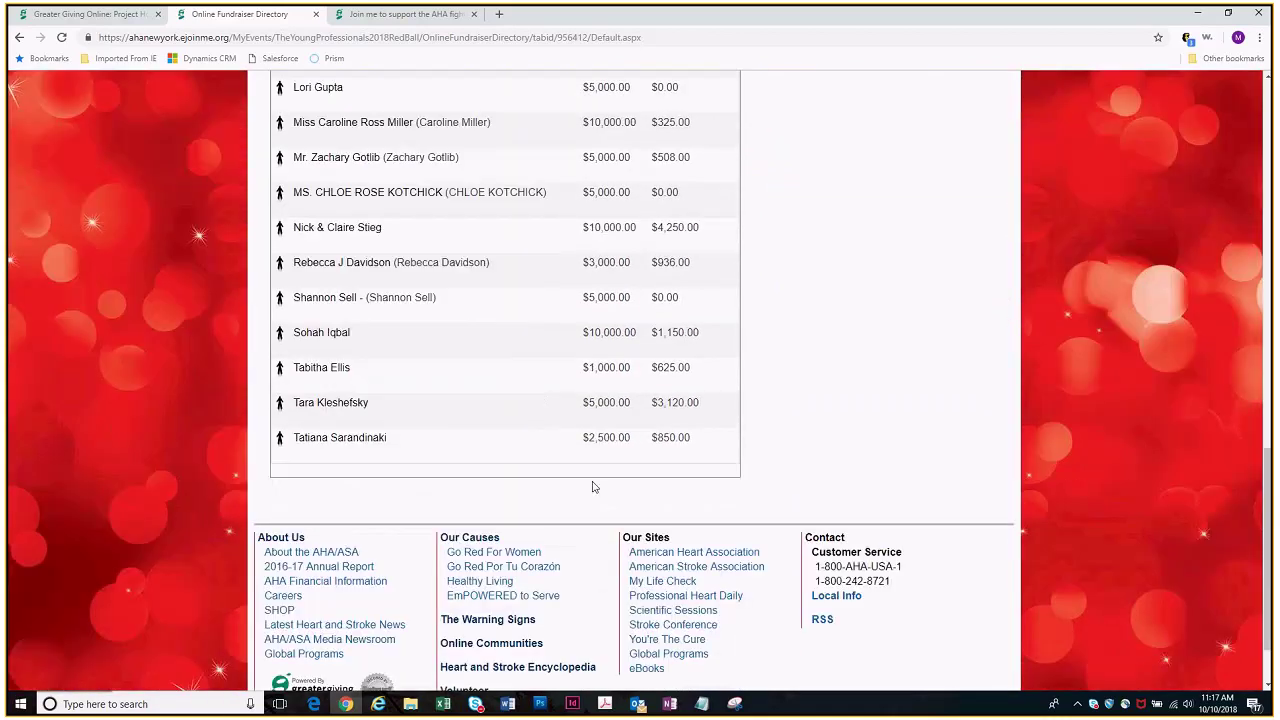
{"action": "scroll", "coordinate": [688, 436], "scroll_direction": "up", "scroll_amount": 1}
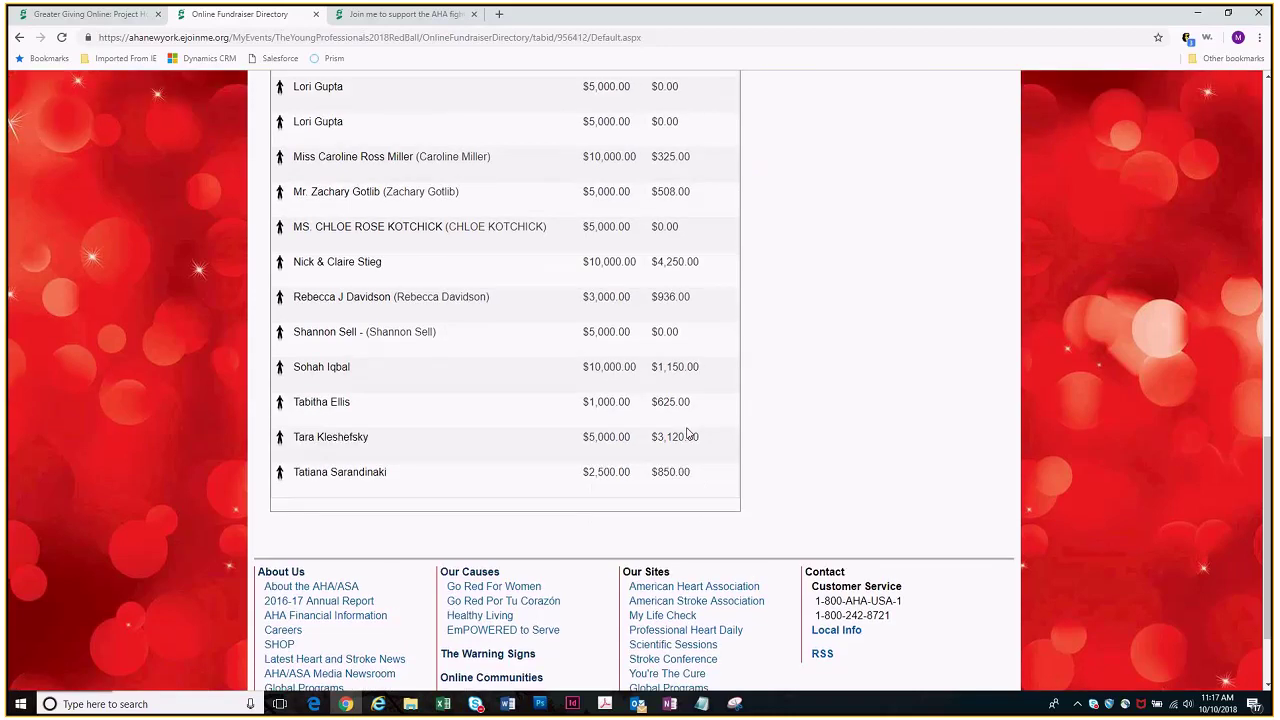
{"action": "scroll", "coordinate": [688, 434], "scroll_direction": "up", "scroll_amount": 6}
{"action": "scroll", "coordinate": [687, 438], "scroll_direction": "up", "scroll_amount": 2}
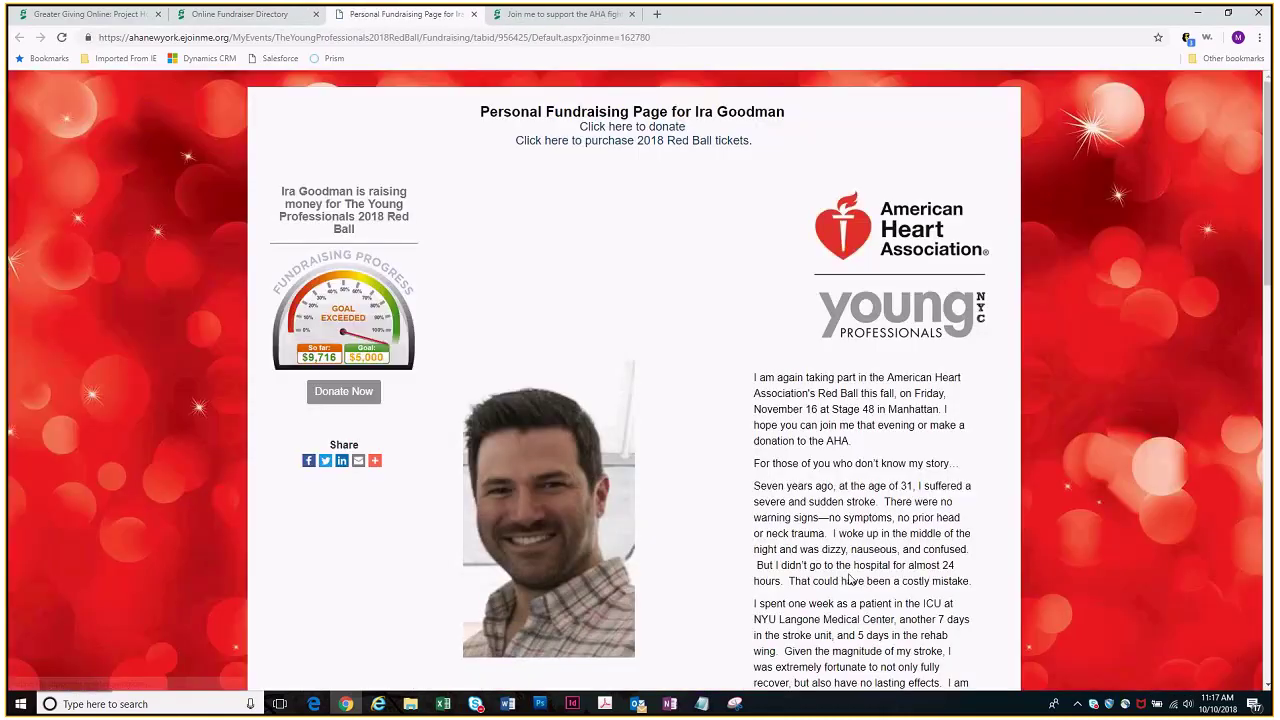
{"action": "scroll", "coordinate": [844, 571], "scroll_direction": "down", "scroll_amount": 1}
{"action": "scroll", "coordinate": [844, 571], "scroll_direction": "down", "scroll_amount": 5}
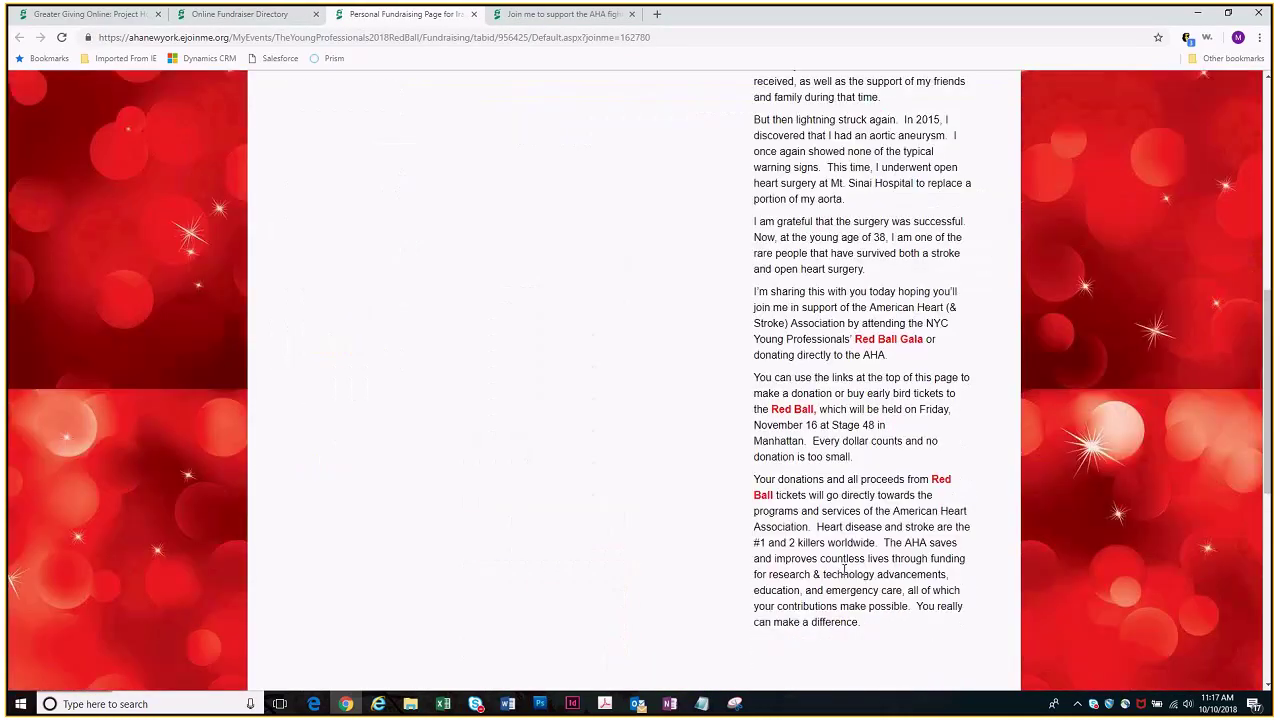
{"action": "scroll", "coordinate": [844, 570], "scroll_direction": "down", "scroll_amount": 2}
{"action": "scroll", "coordinate": [844, 575], "scroll_direction": "down", "scroll_amount": 5}
{"action": "key", "text": "Home"}
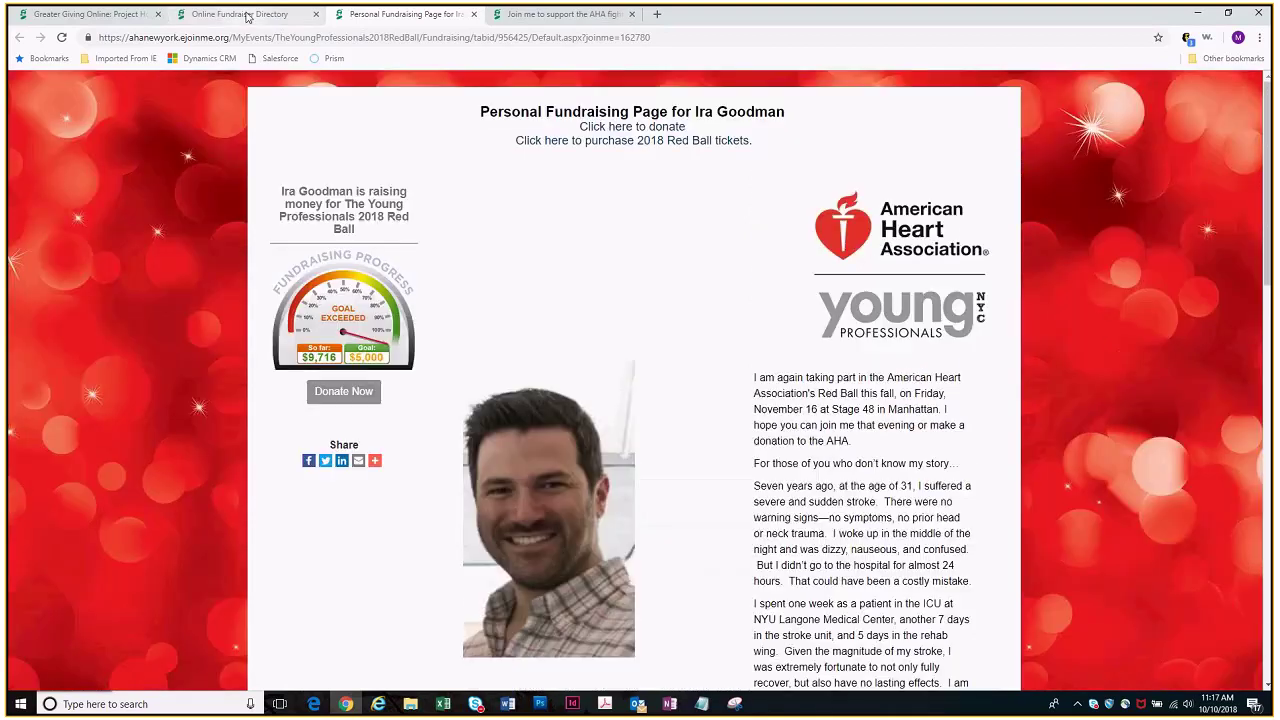
- Check the other fundraiser page and the directory, then reopen the first personal page
{"action": "left_click", "coordinate": [560, 14]}
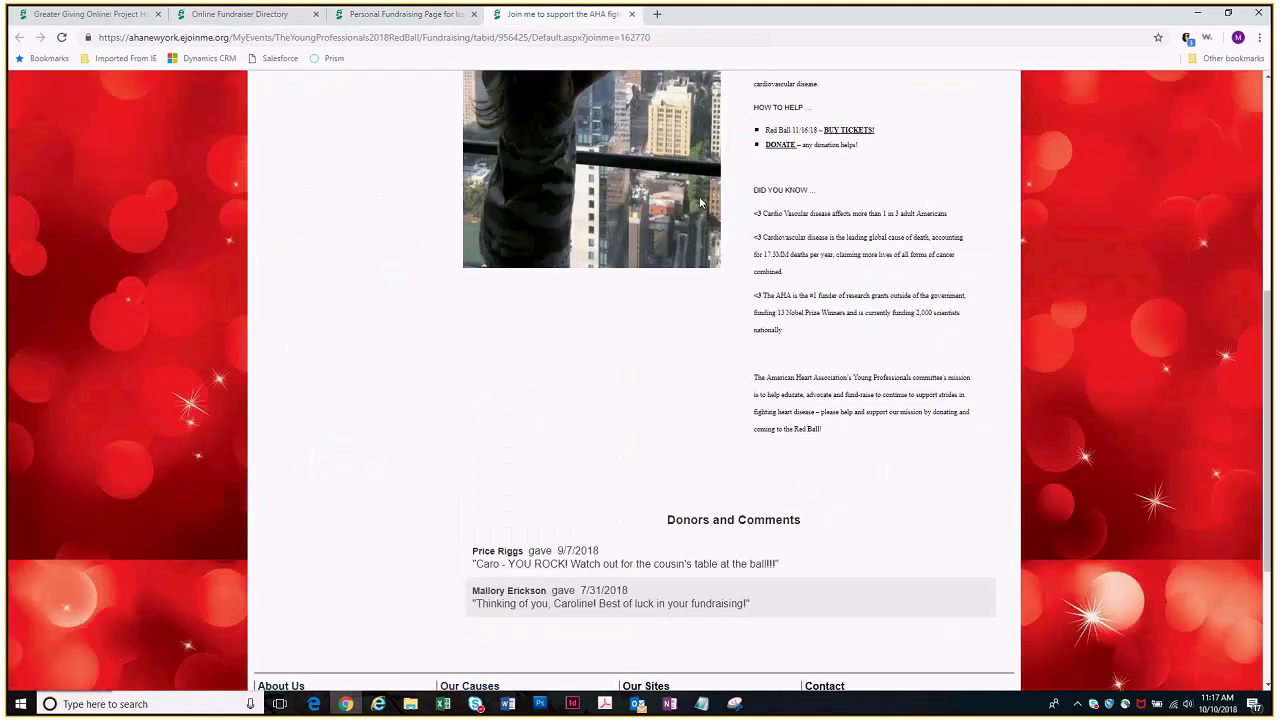
{"action": "scroll", "coordinate": [707, 422], "scroll_direction": "up", "scroll_amount": 4}
{"action": "key", "text": "ctrl+2"}
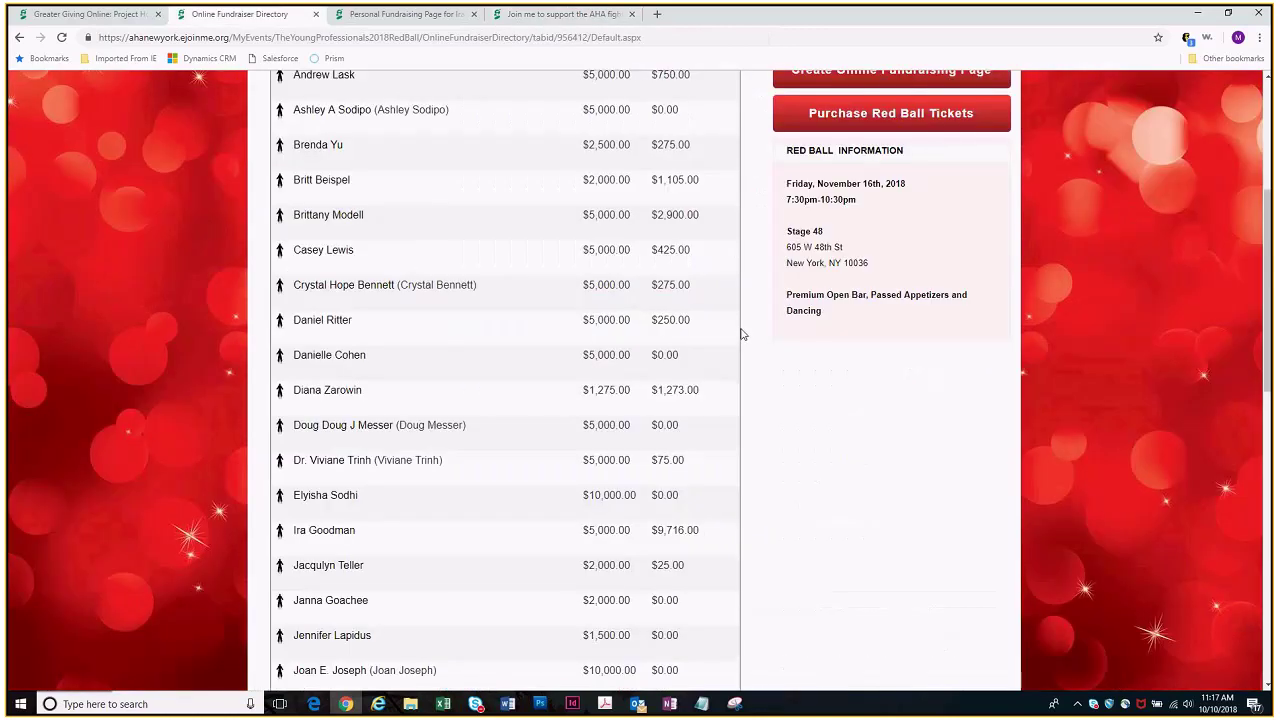
{"action": "scroll", "coordinate": [549, 382], "scroll_direction": "up", "scroll_amount": 1}
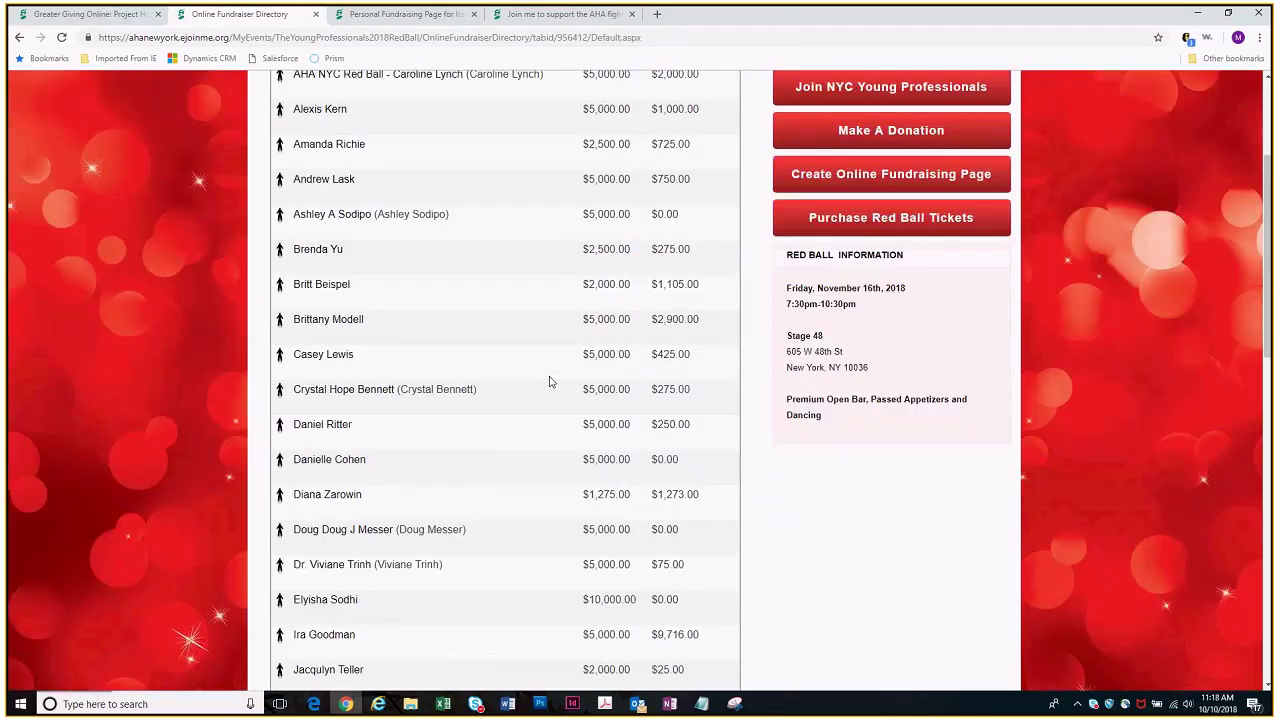
{"action": "scroll", "coordinate": [549, 382], "scroll_direction": "up", "scroll_amount": 2}
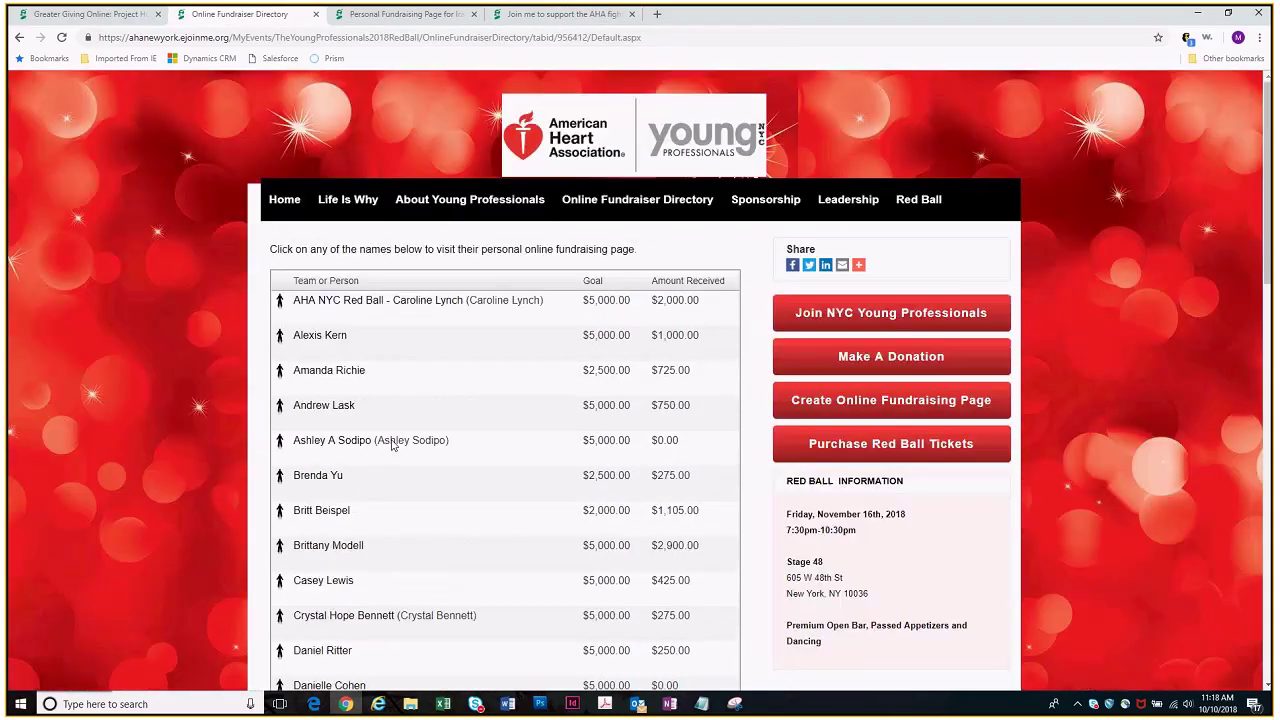
{"action": "left_click", "coordinate": [432, 16]}
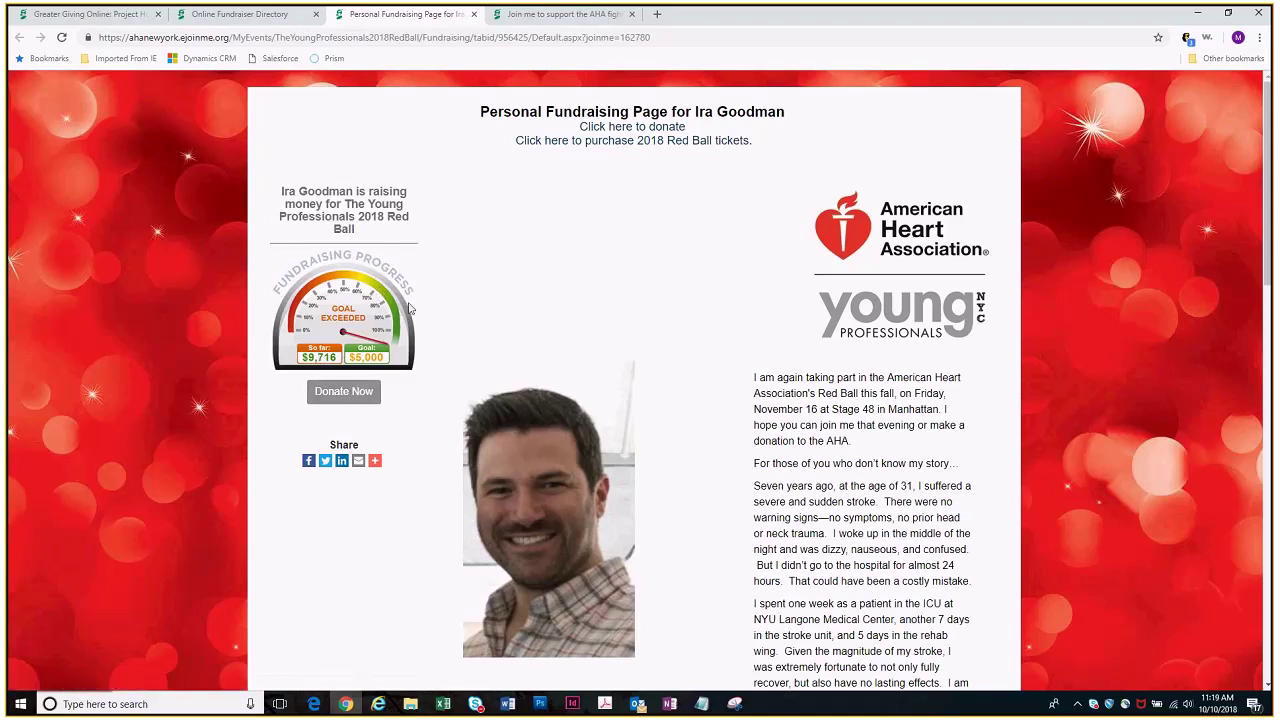
- From the Online Fundraiser Directory, start creating an online fundraising page for the Red Ball
{"action": "left_click", "coordinate": [240, 14]}
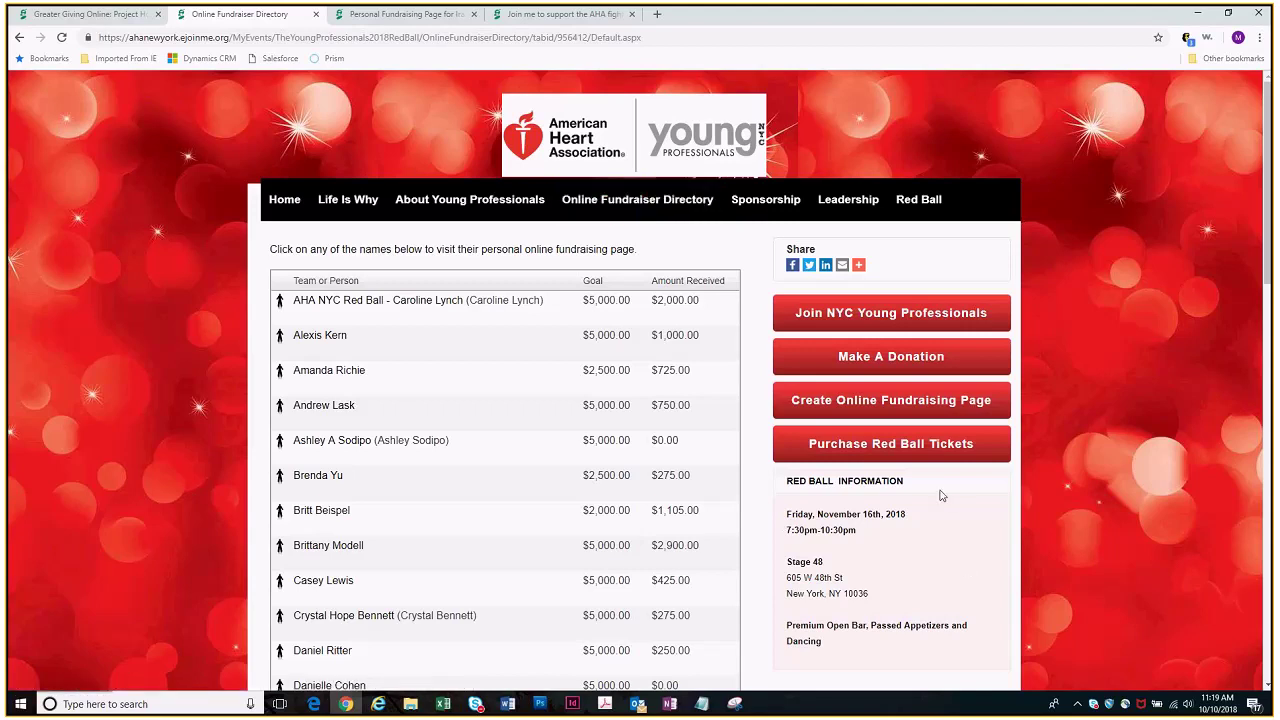
{"action": "left_click", "coordinate": [907, 408]}
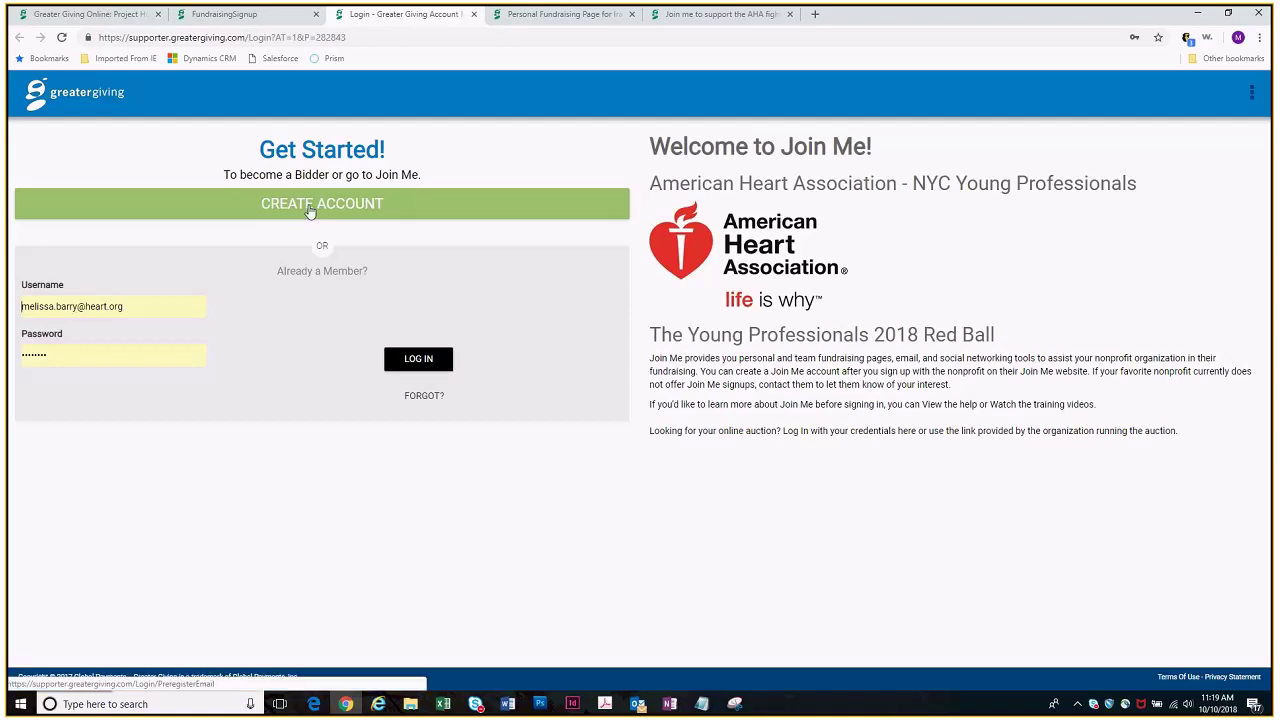
- Start a new Greater Giving account and place the cursor in the Email field
{"action": "left_click", "coordinate": [338, 216]}
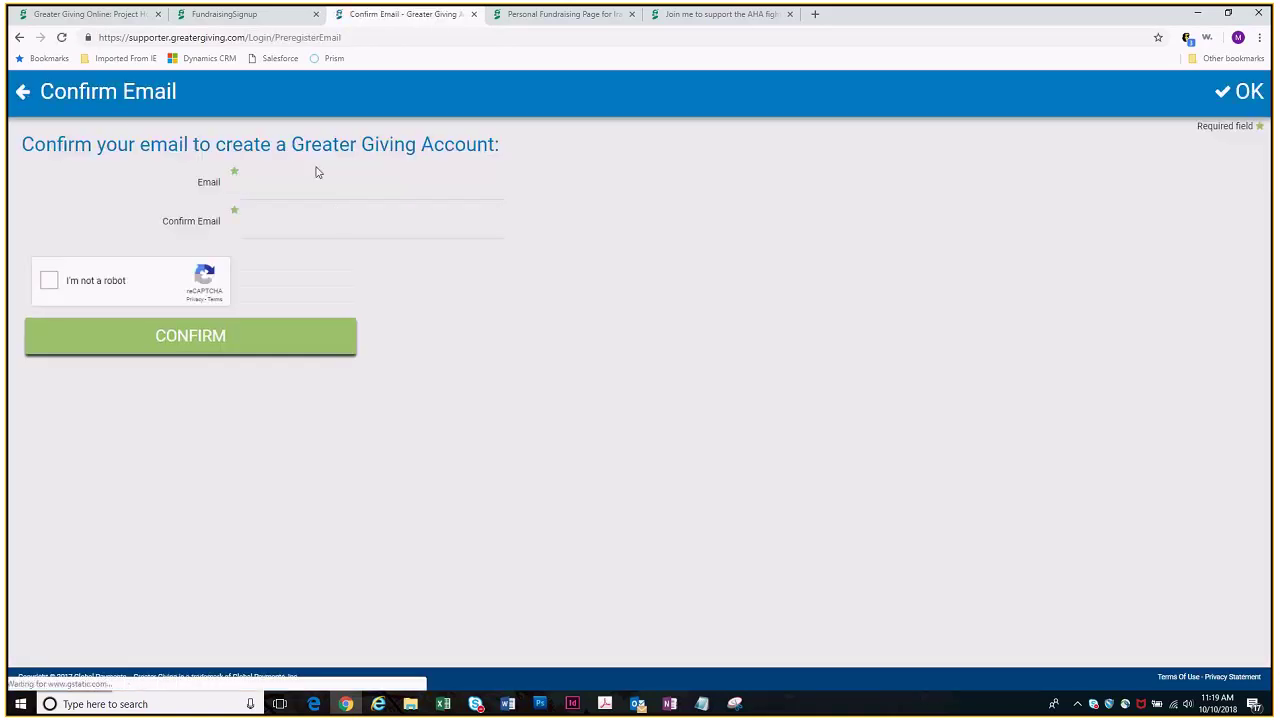
{"action": "left_click", "coordinate": [319, 186]}
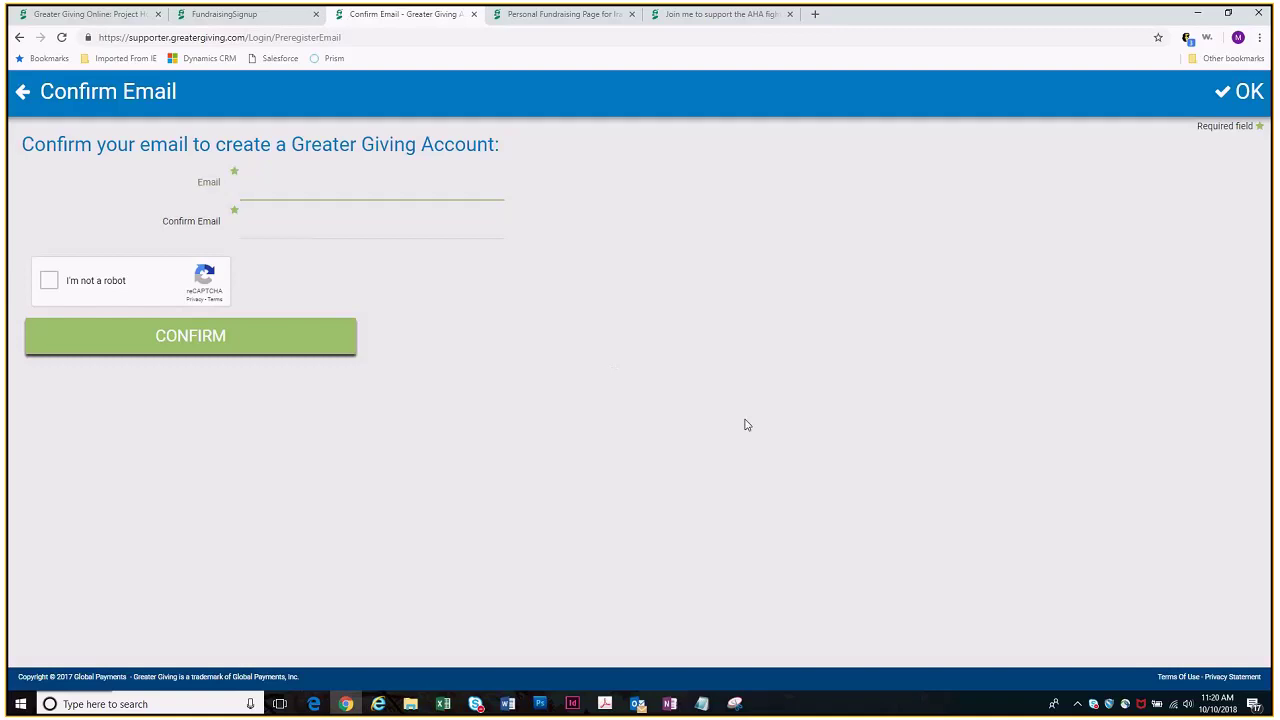
- Leave the fundraising signup page for the project home and switch to Internet Explorer
{"action": "left_click", "coordinate": [257, 16]}
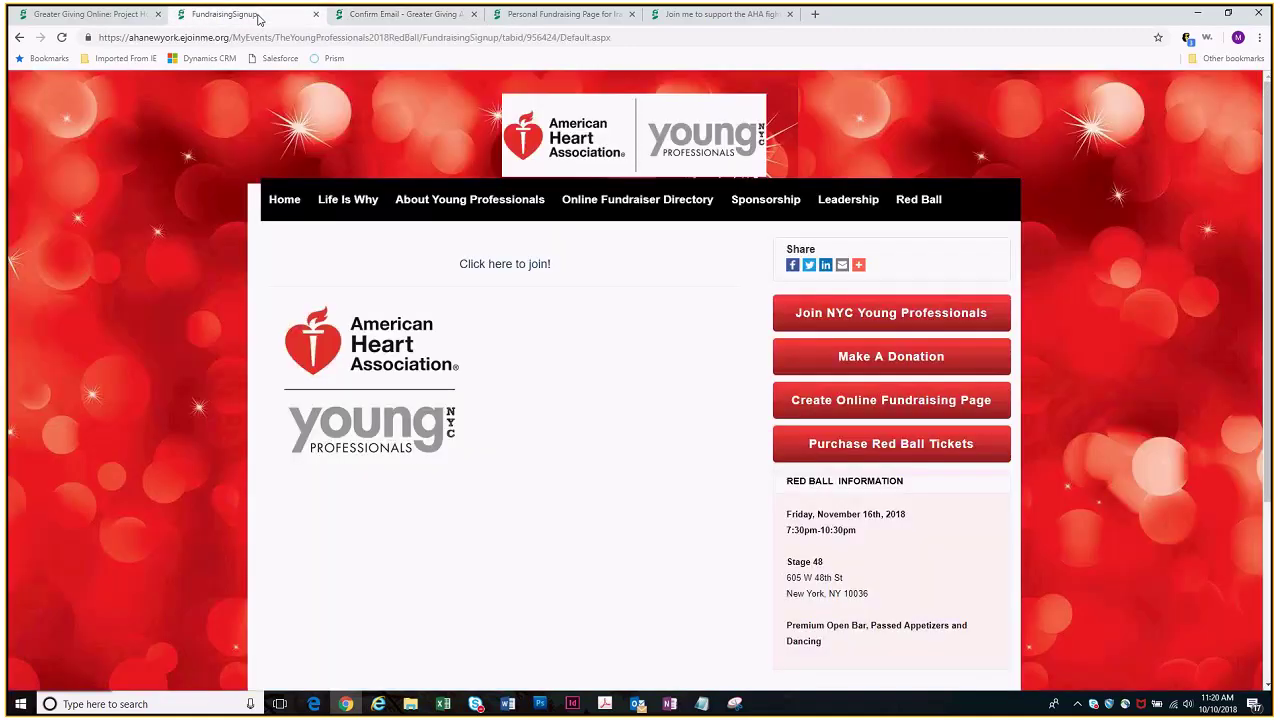
{"action": "key", "text": "ctrl+shift+Tab"}
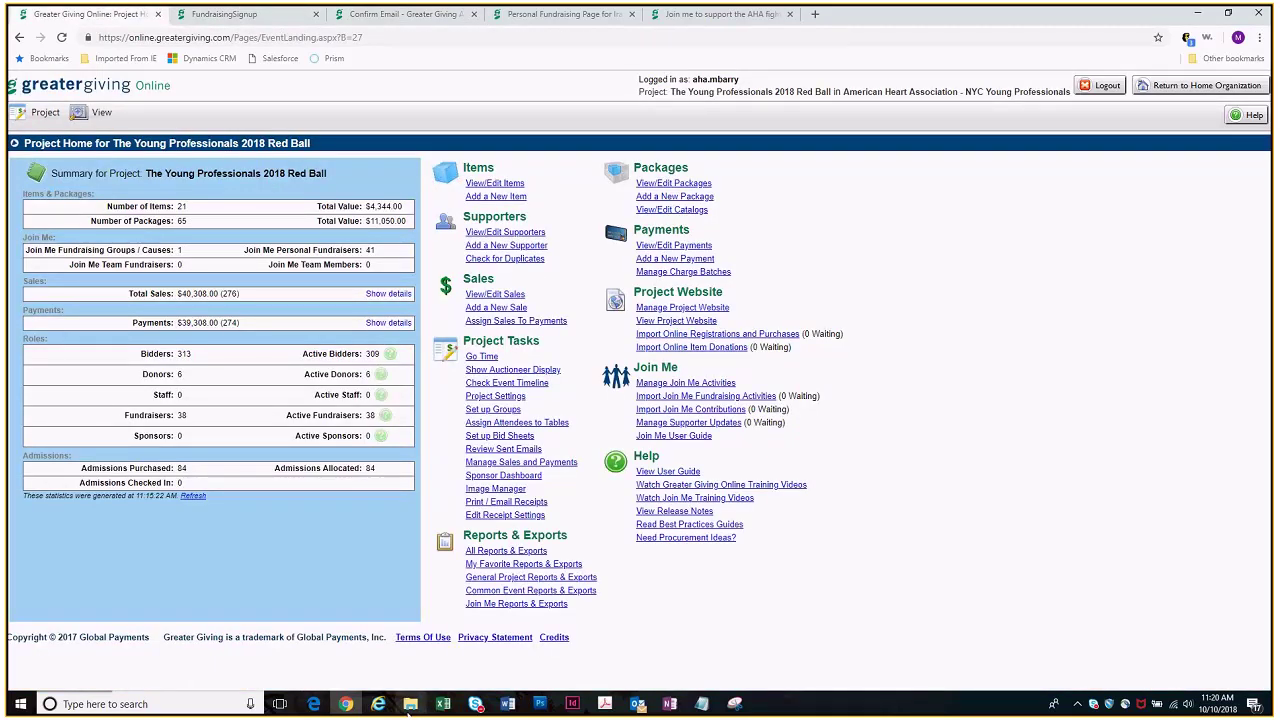
{"action": "key", "text": "alt+Tab"}
- In SharePoint, go up to the Greater Giving folder and open Join Me and Online Fundraising
{"action": "left_click", "coordinate": [335, 47]}
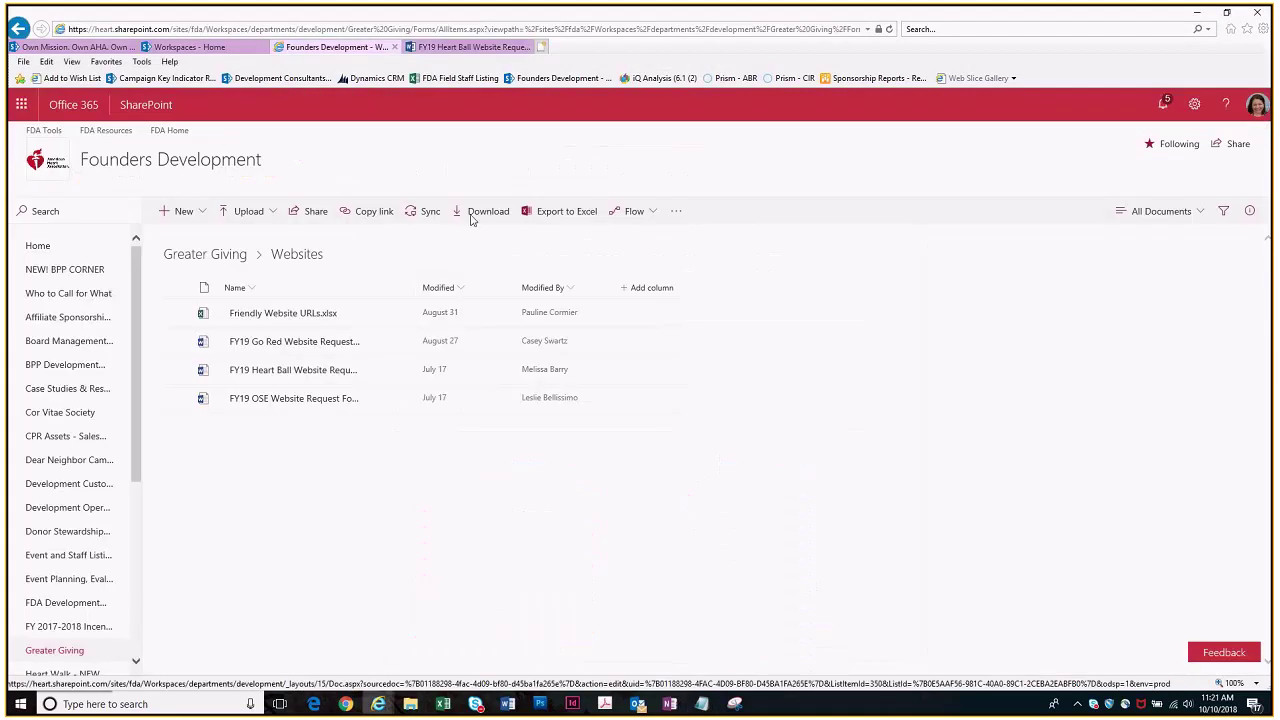
{"action": "left_click", "coordinate": [18, 29]}
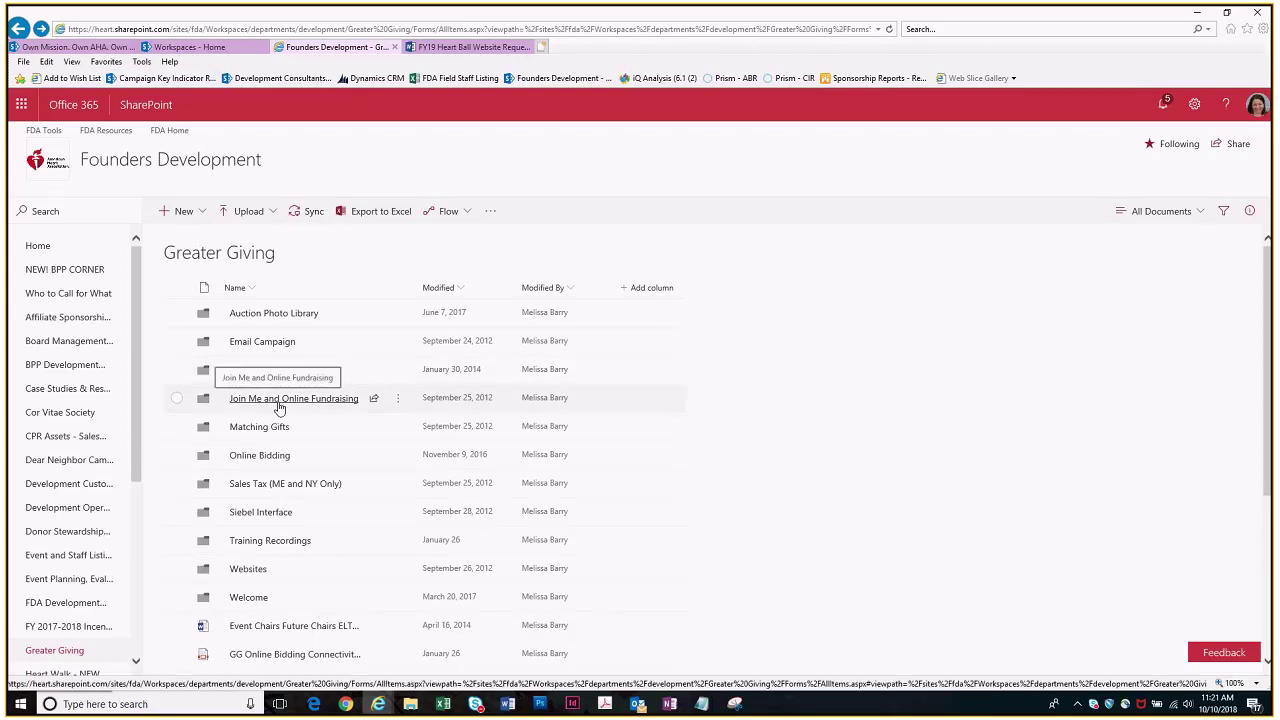
{"action": "left_click", "coordinate": [281, 407]}
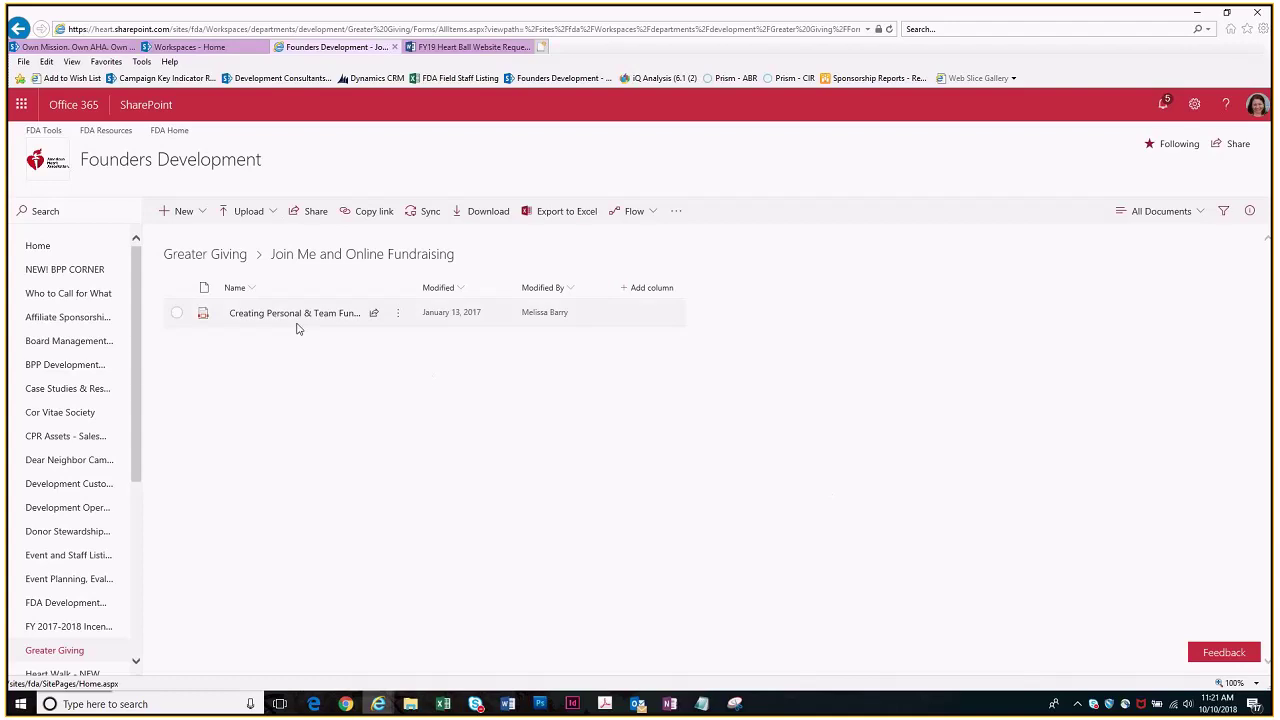
{"action": "mouse_move", "coordinate": [297, 320]}
- Bring the Chrome window with the Red Ball Project Home back to the front
{"action": "left_click", "coordinate": [348, 705]}
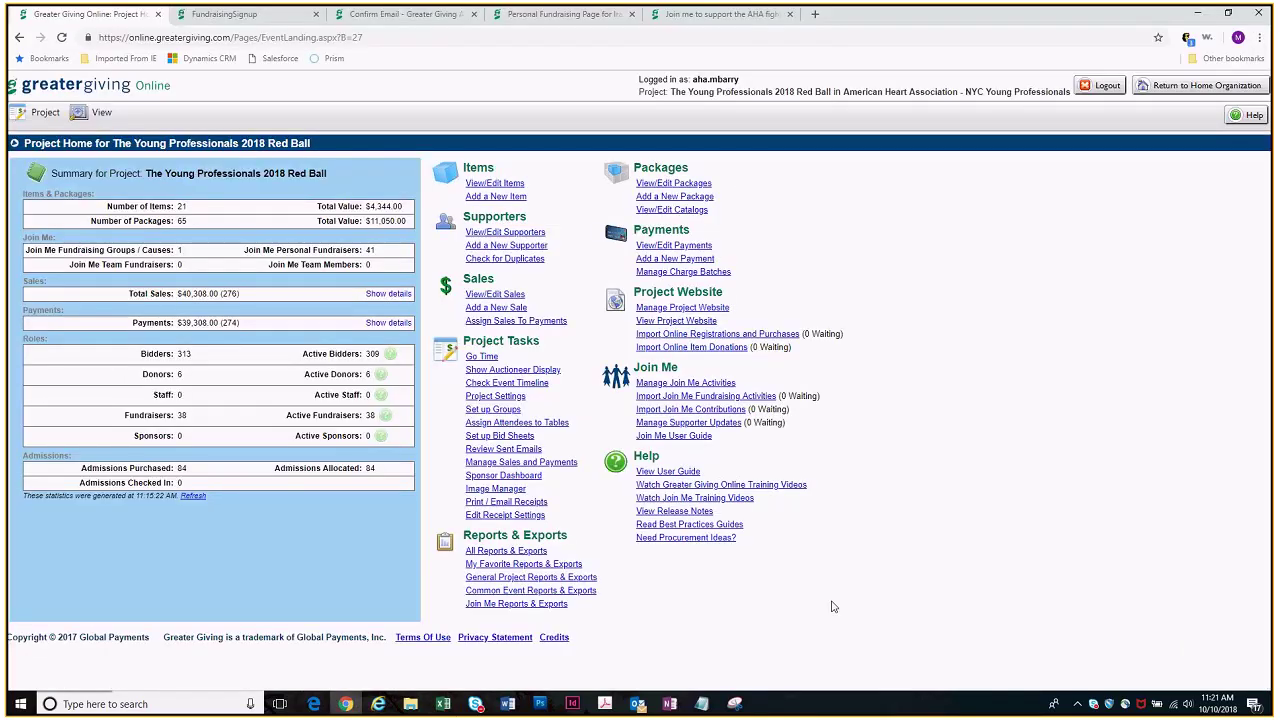